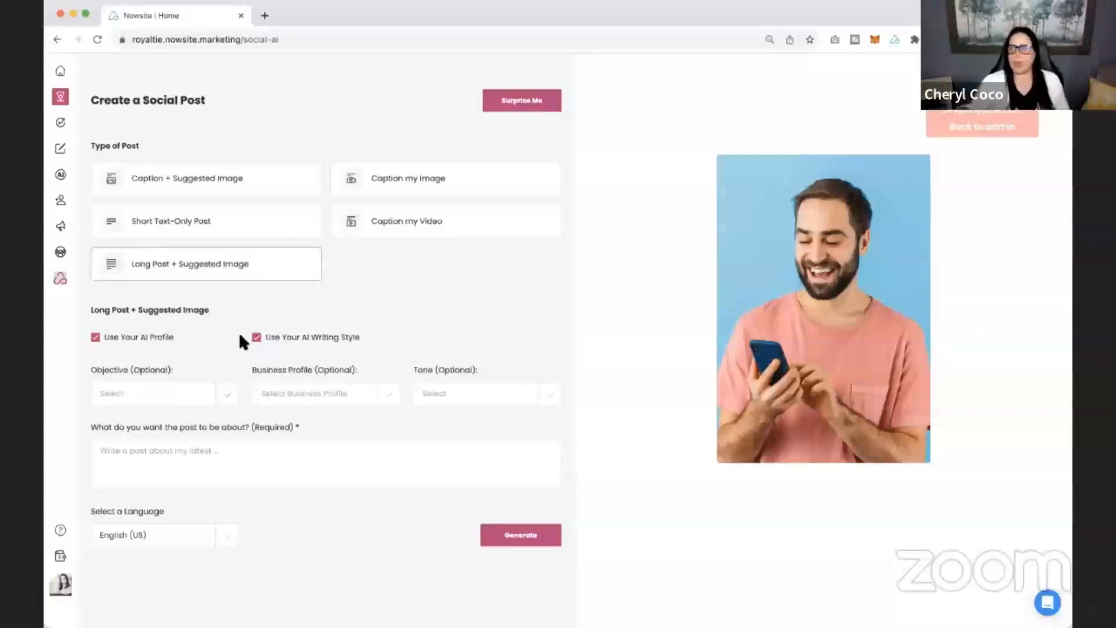
# Generate a long post with a suggested image about "Reasons to make a vision board in the new year.".
pyautogui.click(135, 453)
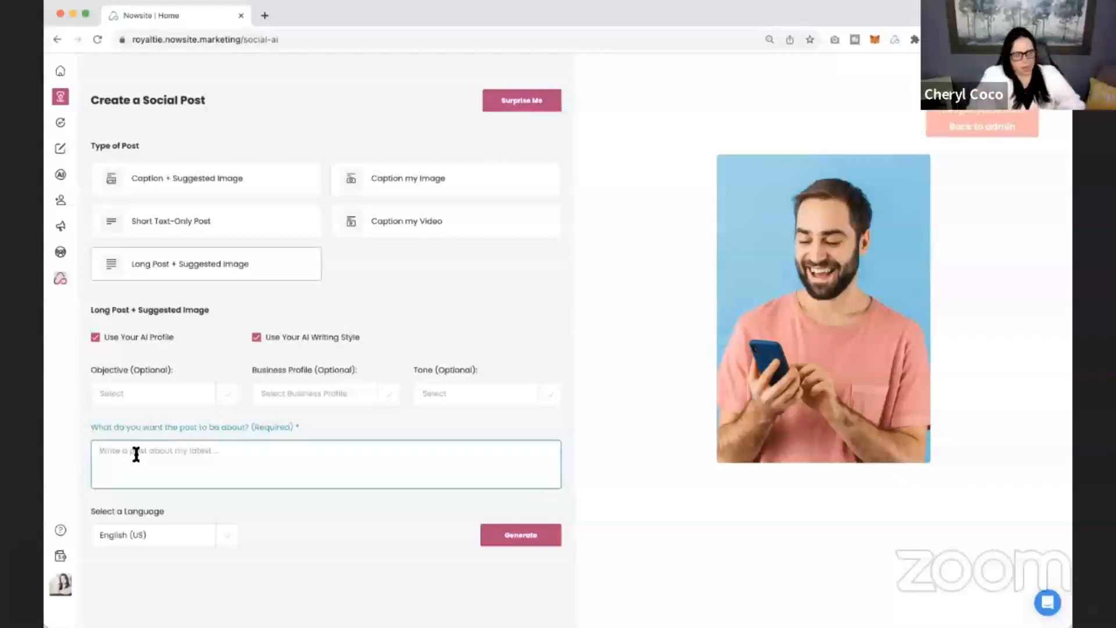
pyautogui.write('Reasons to make a vision bo')
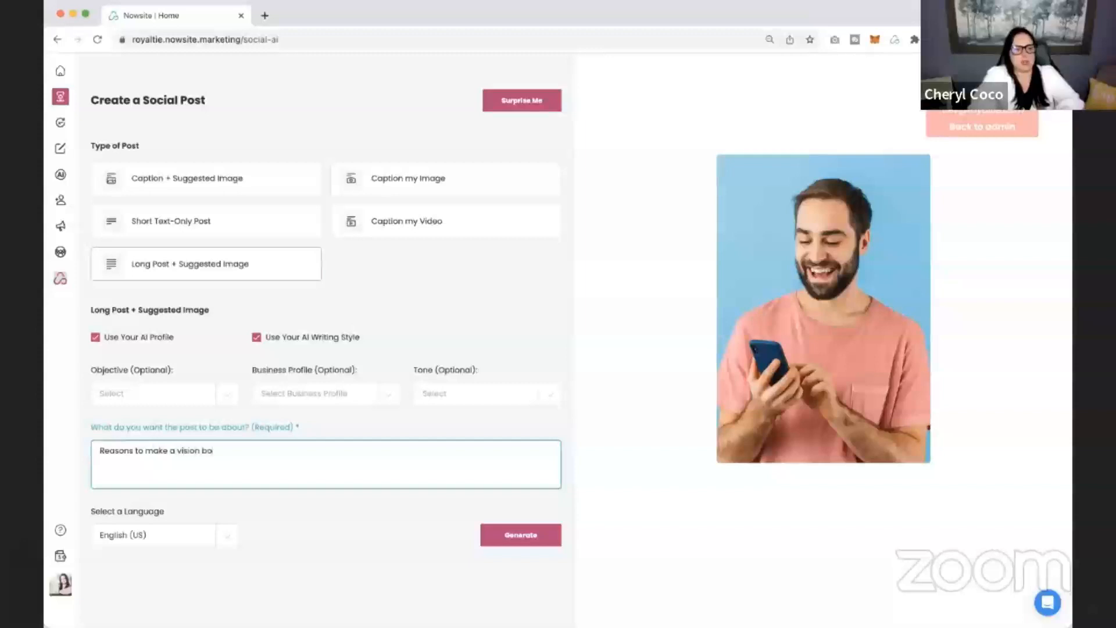
pyautogui.write('ard in the')
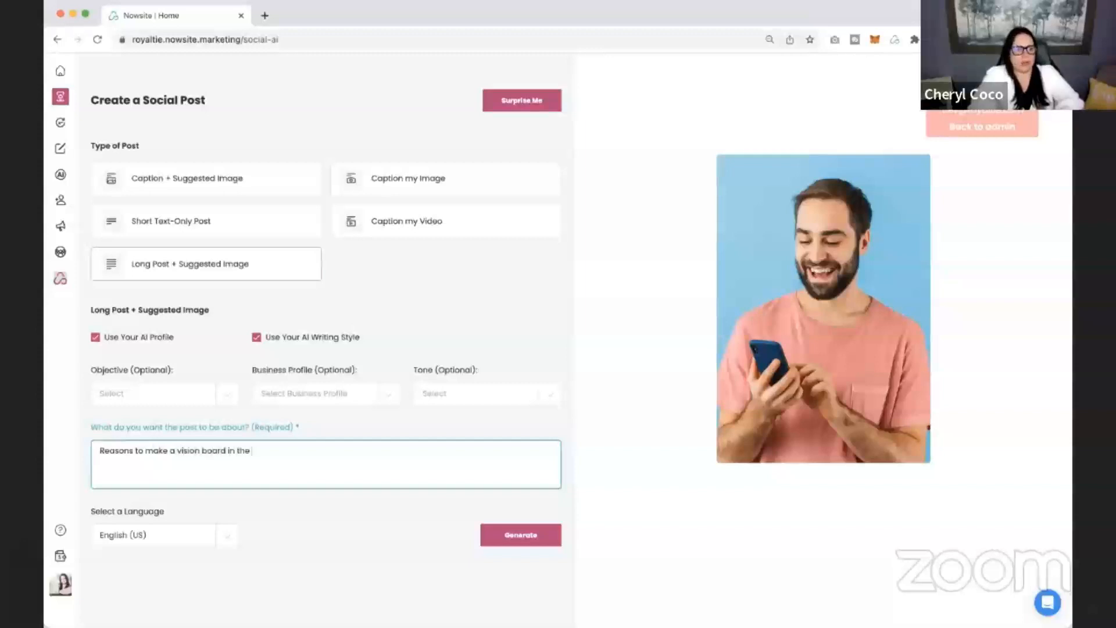
pyautogui.write(' new year.')
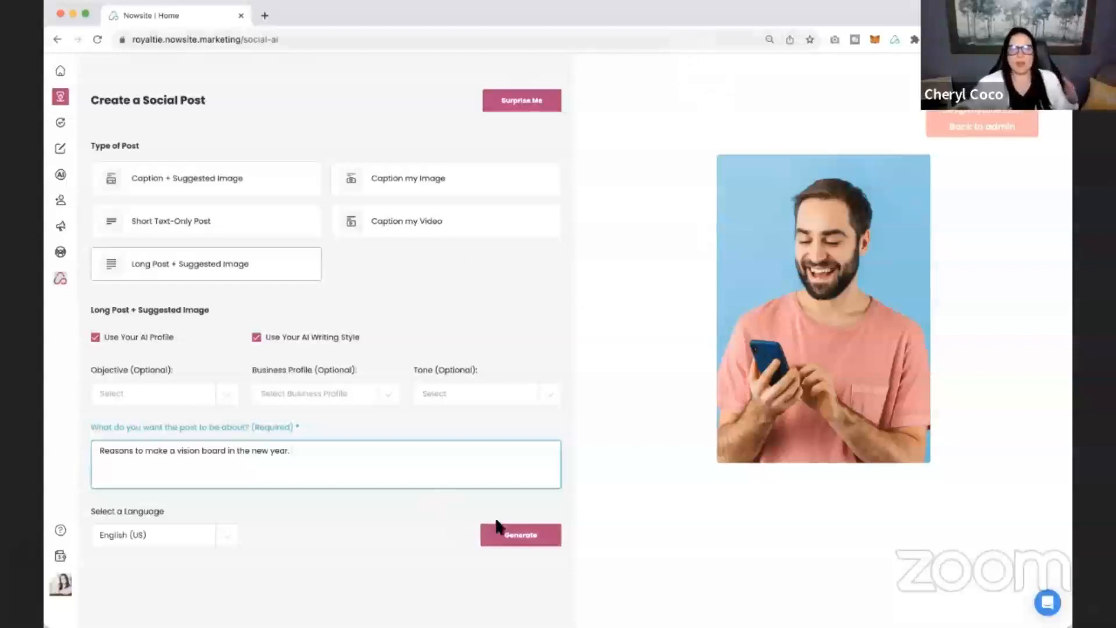
pyautogui.click(512, 533)
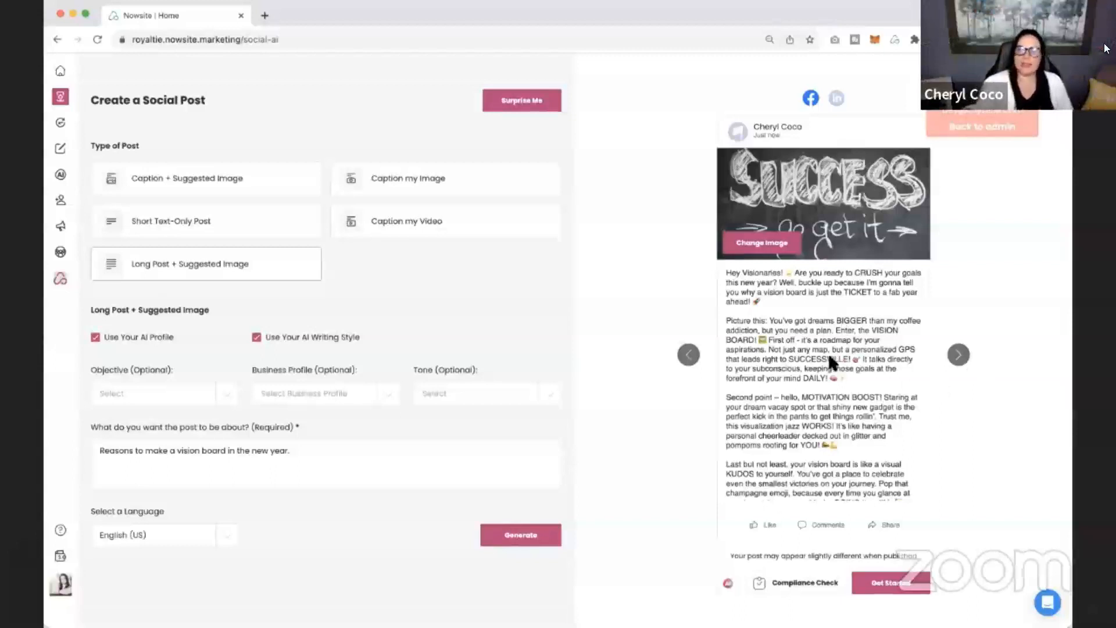
# Read through the generated Facebook version of the vision board post.
pyautogui.scroll(-2, 829, 357)
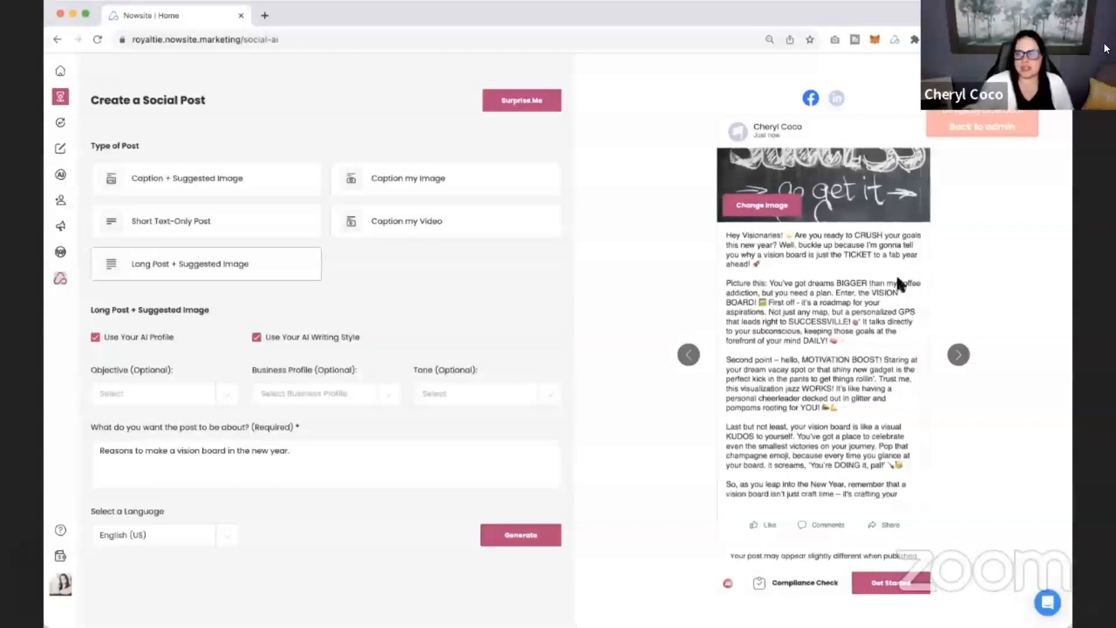
pyautogui.scroll(-2, 848, 328)
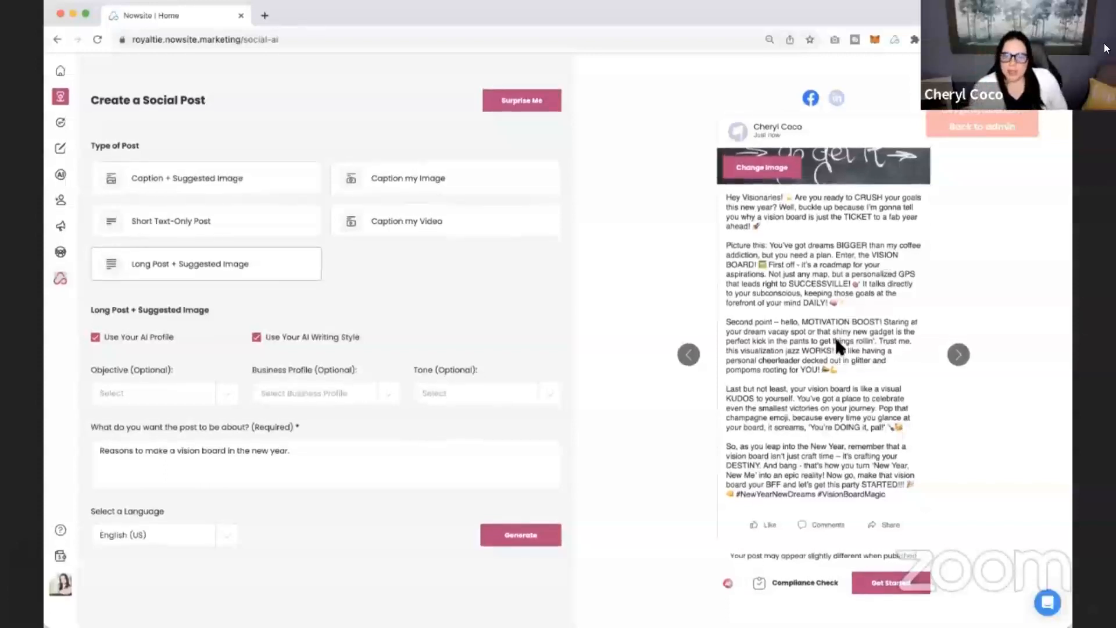
pyautogui.scroll(1, 836, 339)
pyautogui.scroll(-1, 836, 339)
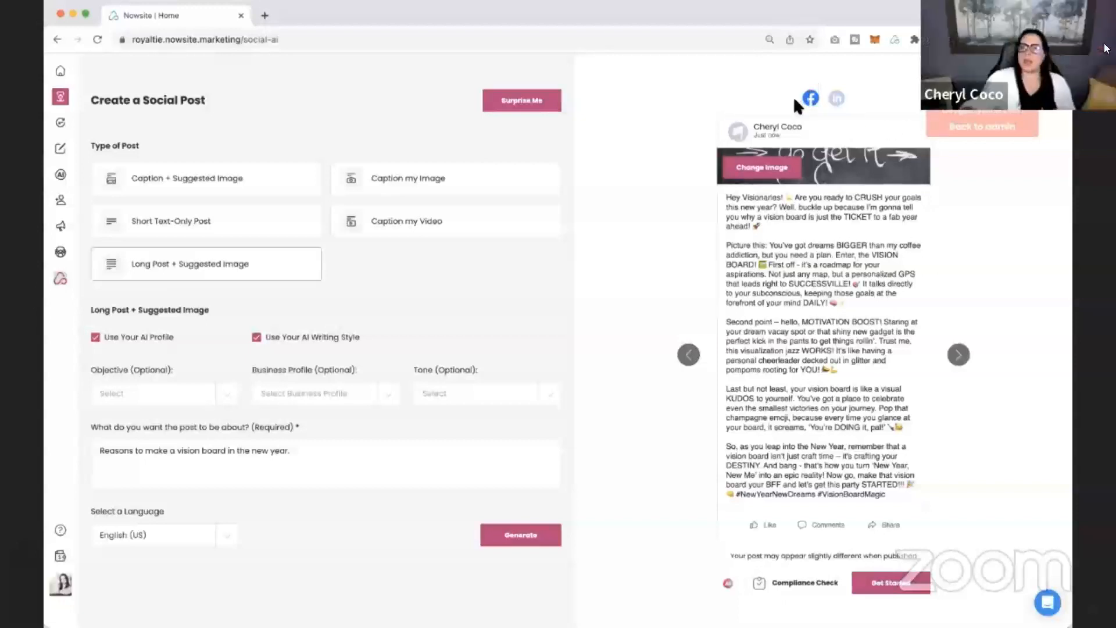
# Switch to the LinkedIn version of the post, review its text and start sharing it to LinkedIn.
pyautogui.click(837, 99)
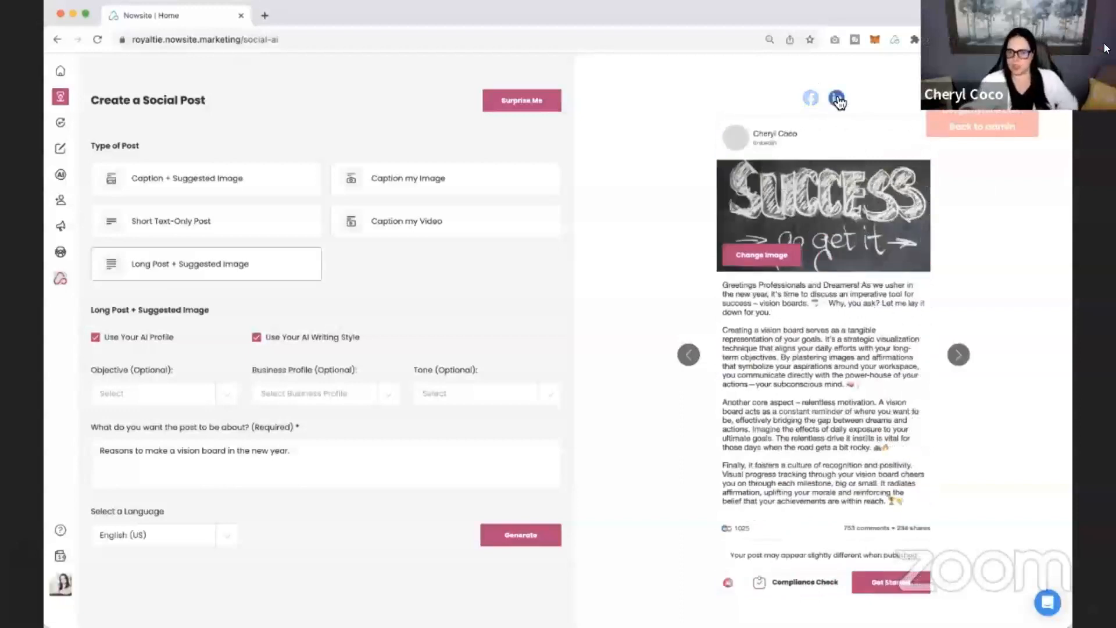
pyautogui.scroll(-3, 923, 360)
pyautogui.scroll(3, 848, 399)
pyautogui.scroll(-2, 847, 399)
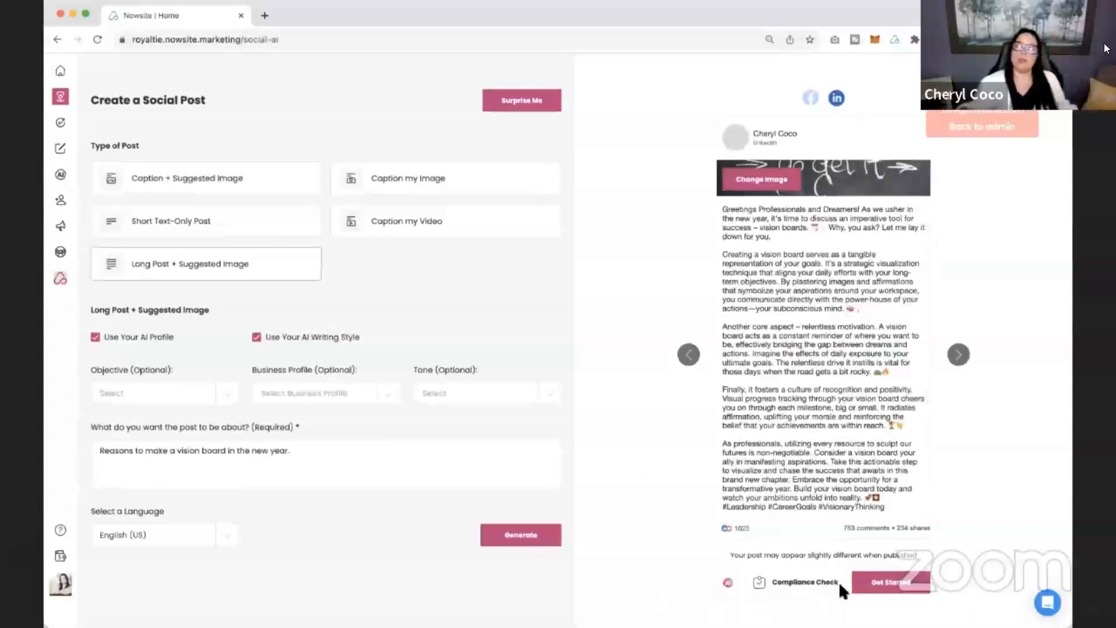
pyautogui.click(893, 587)
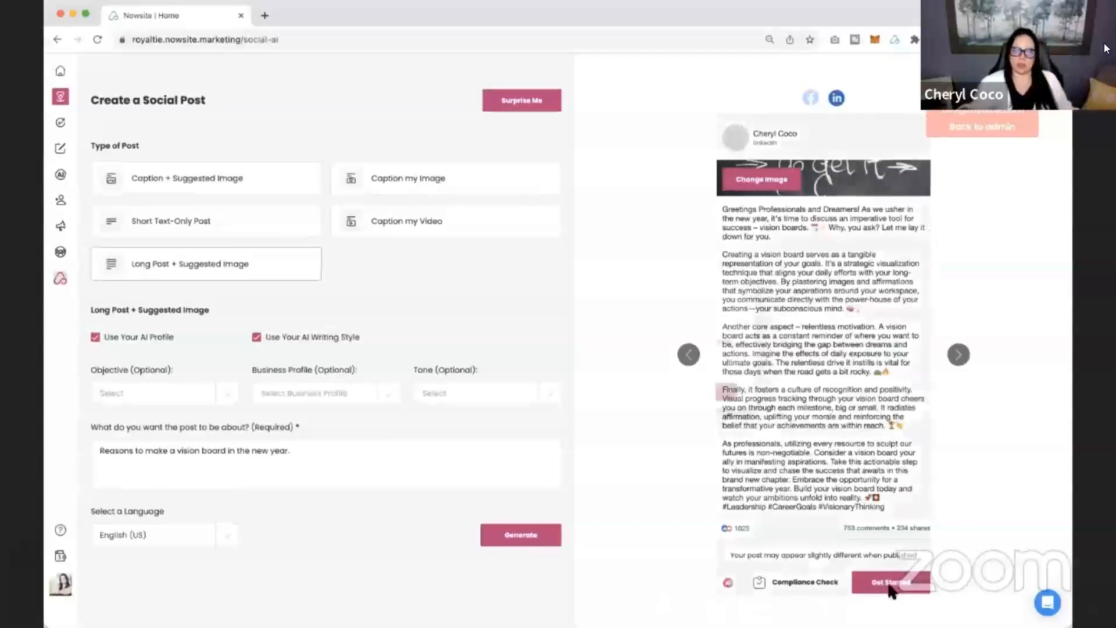
pyautogui.click(776, 465)
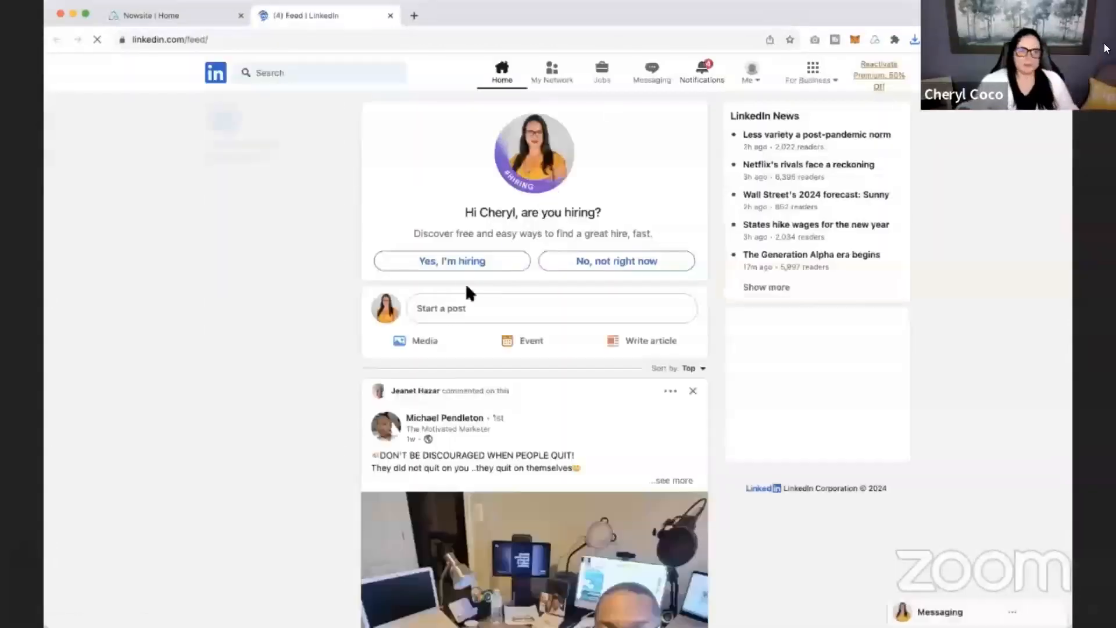
# Publish a LinkedIn post containing the "Success go get it" image and the copied vision board text.
pyautogui.click(446, 310)
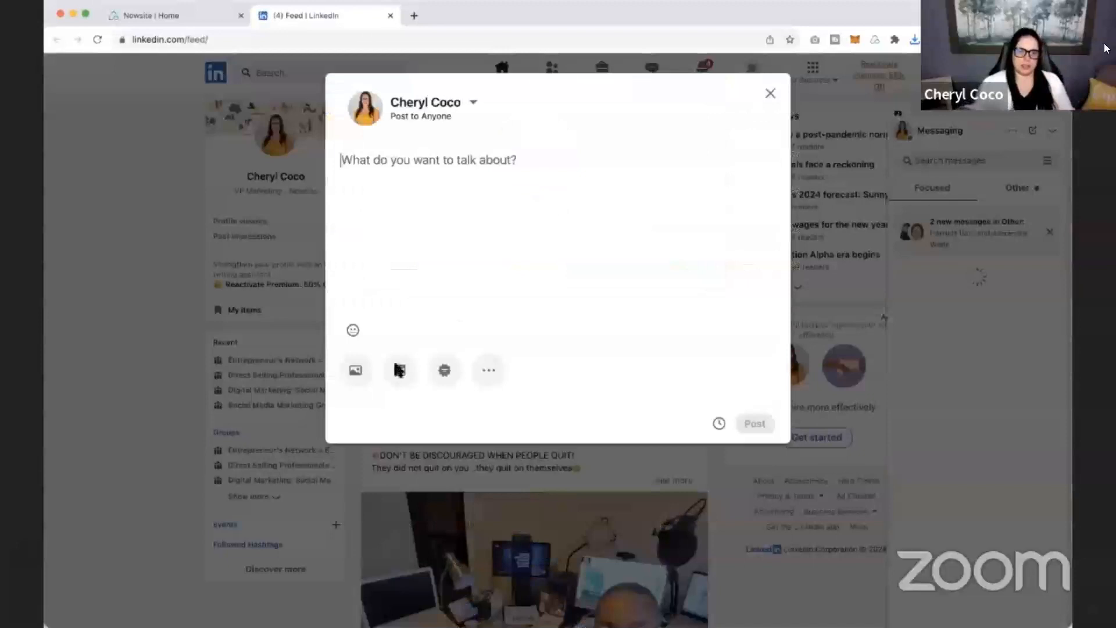
pyautogui.click(356, 373)
pyautogui.click(574, 407)
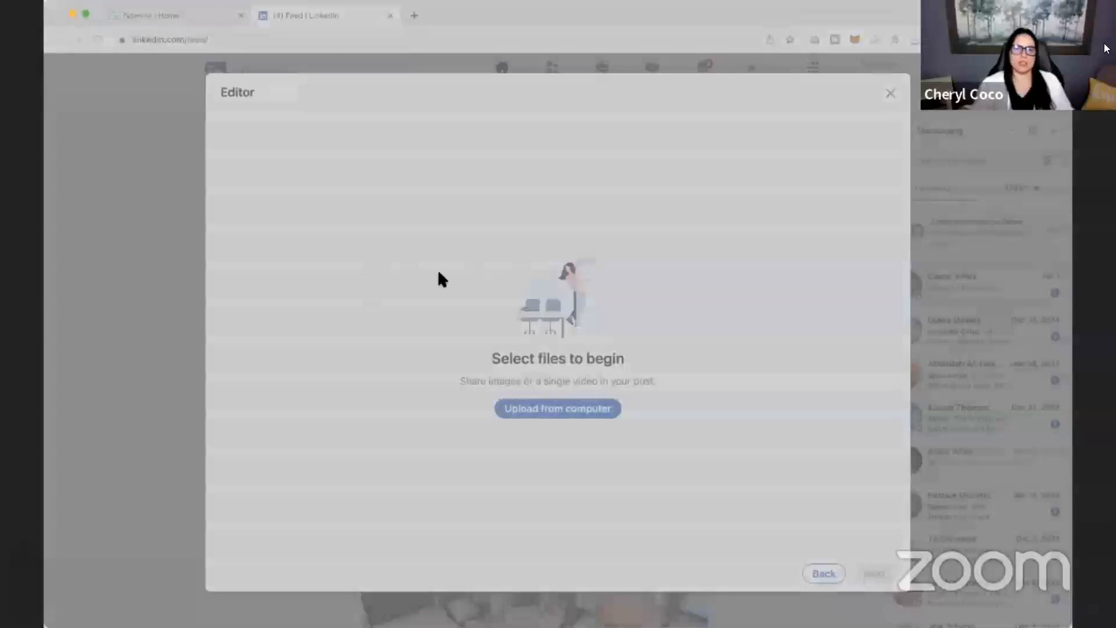
pyautogui.click(752, 416)
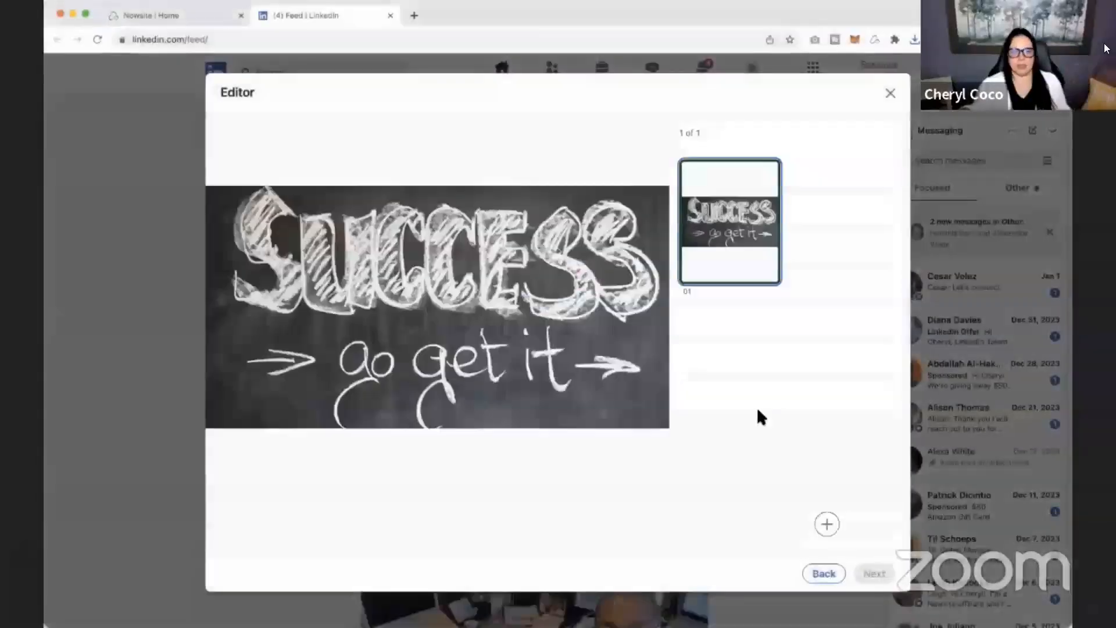
pyautogui.click(881, 580)
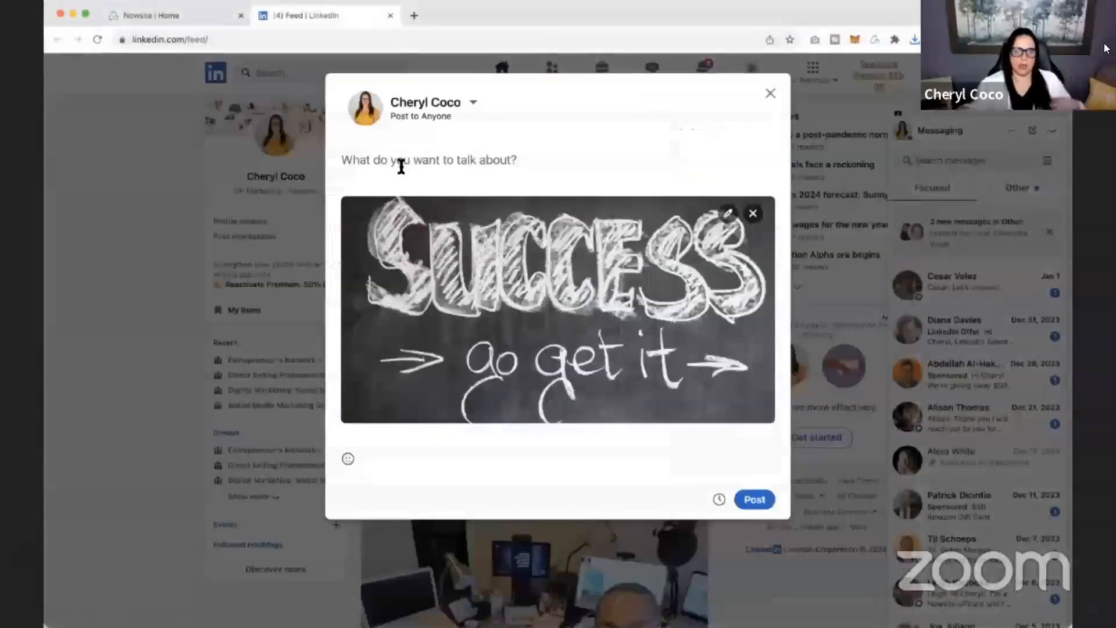
pyautogui.press('super+v')
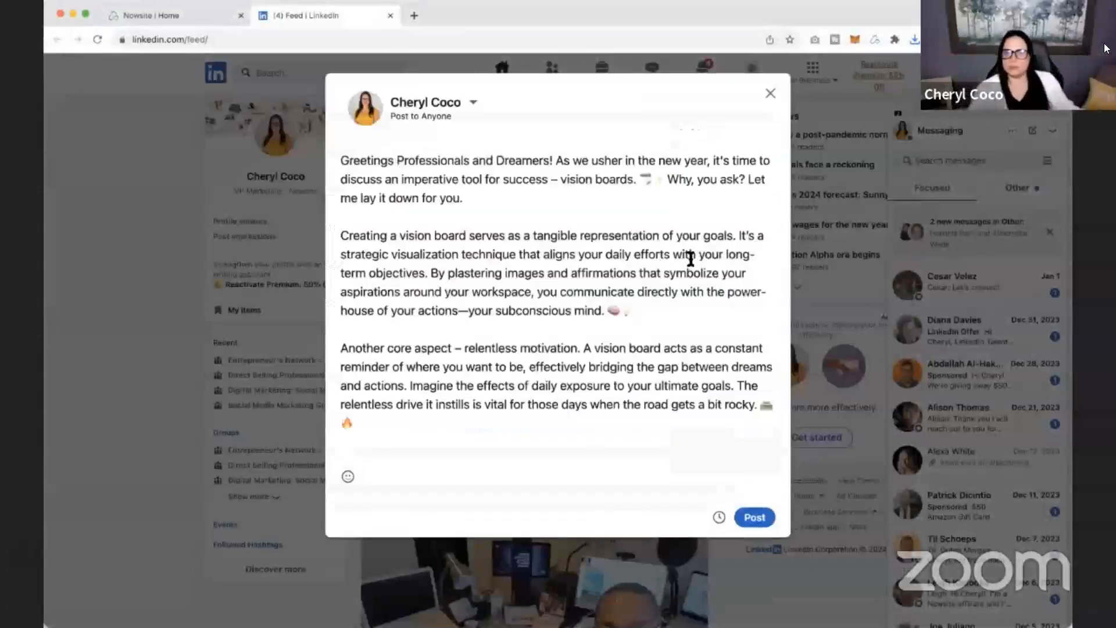
pyautogui.click(756, 517)
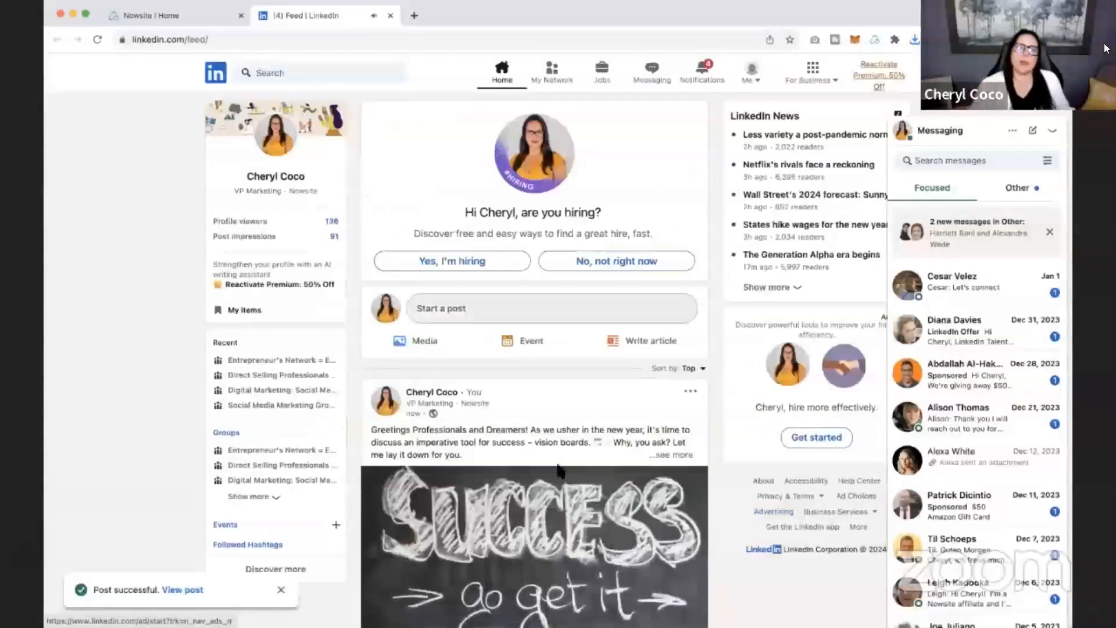
# Expand the newly published post in the LinkedIn feed and check its full text.
pyautogui.scroll(-2, 424, 301)
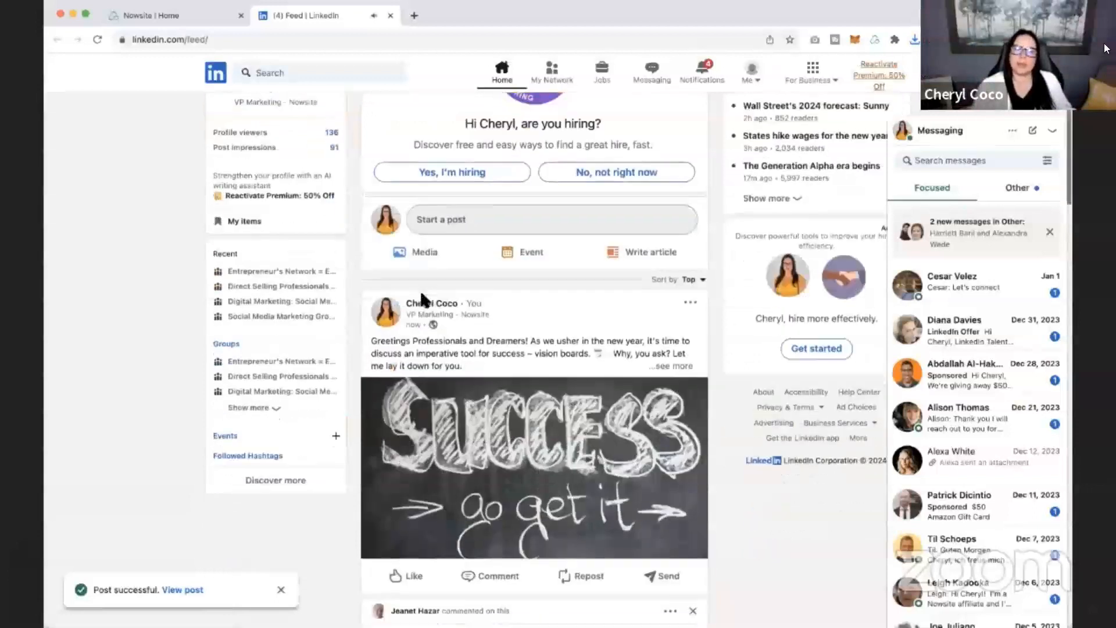
pyautogui.click(675, 367)
pyautogui.scroll(-7, 619, 349)
pyautogui.scroll(5, 621, 352)
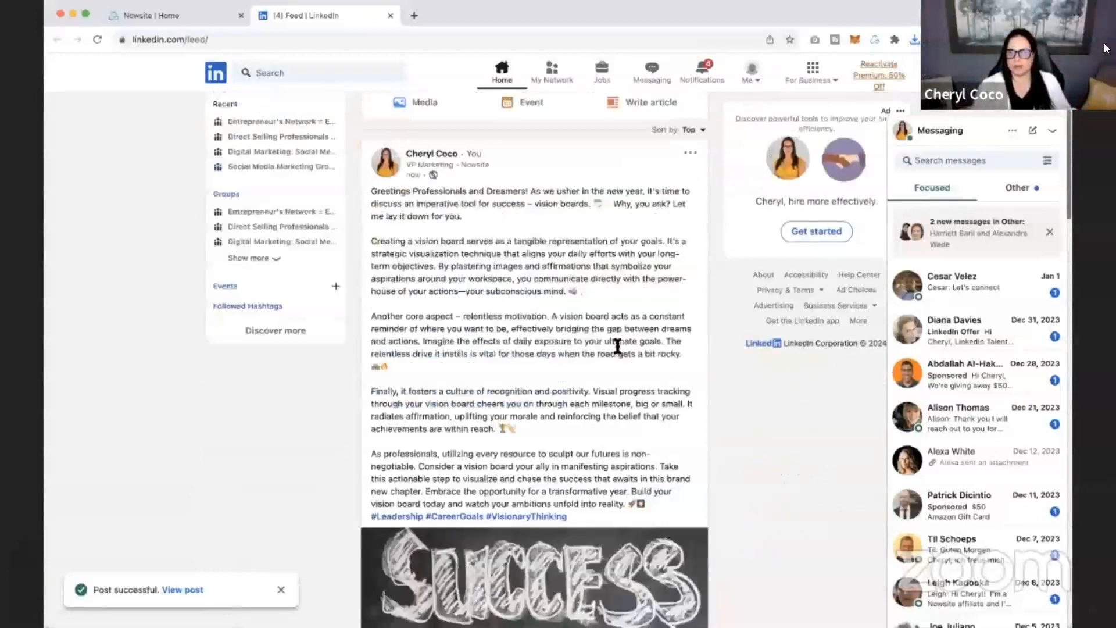
pyautogui.scroll(1, 616, 343)
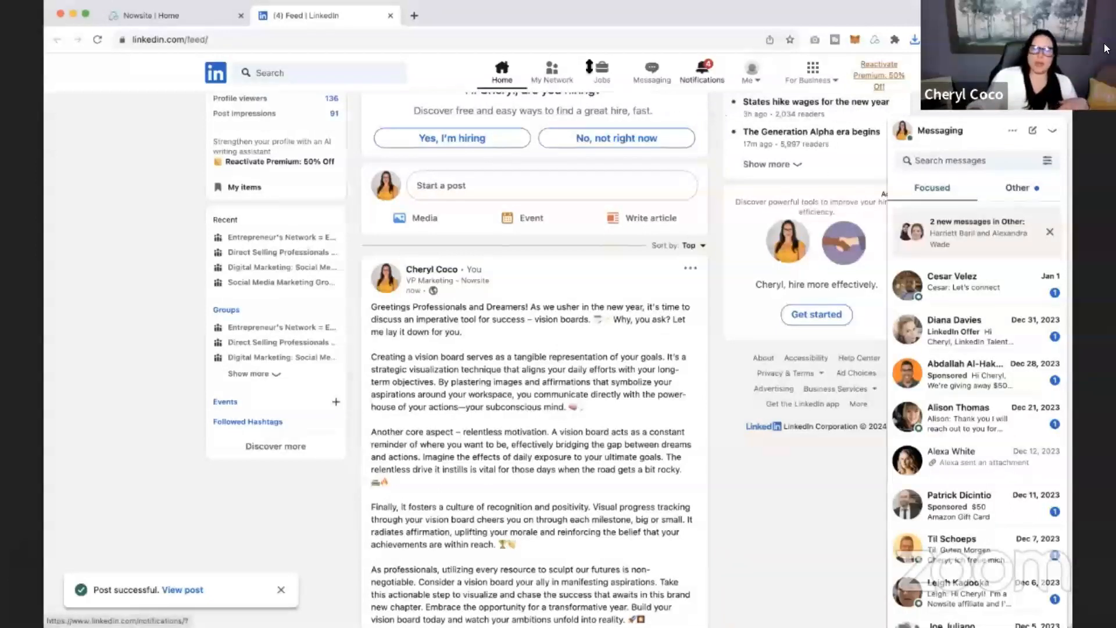
# Return to Nowsite and open the January 2024 website for editing from the marketing websites.
pyautogui.click(152, 16)
pyautogui.moveTo(62, 226)
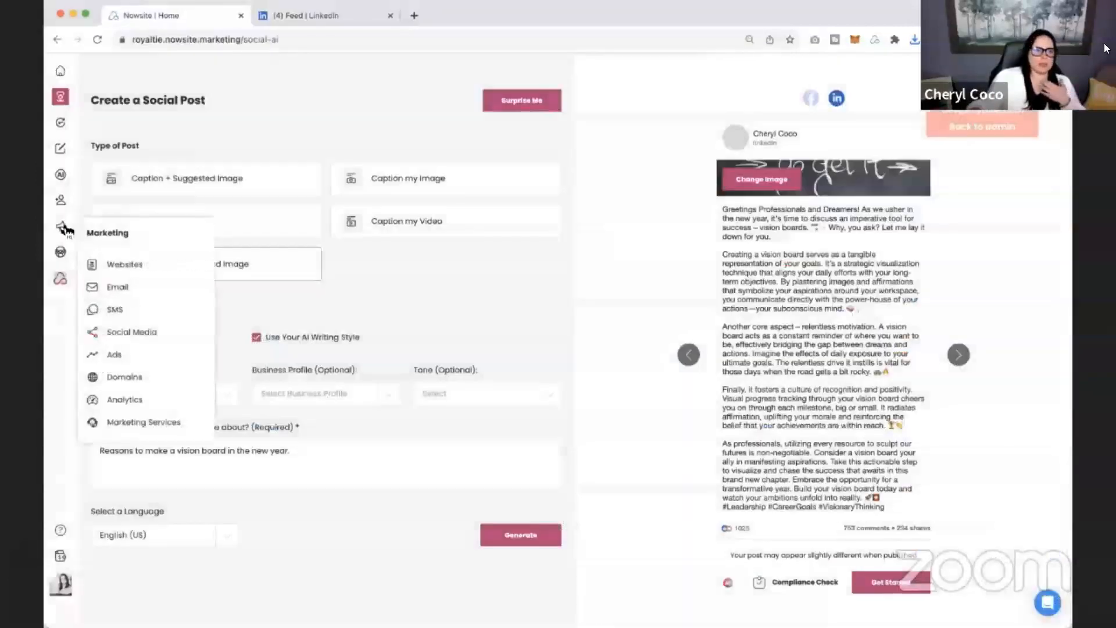
pyautogui.click(135, 263)
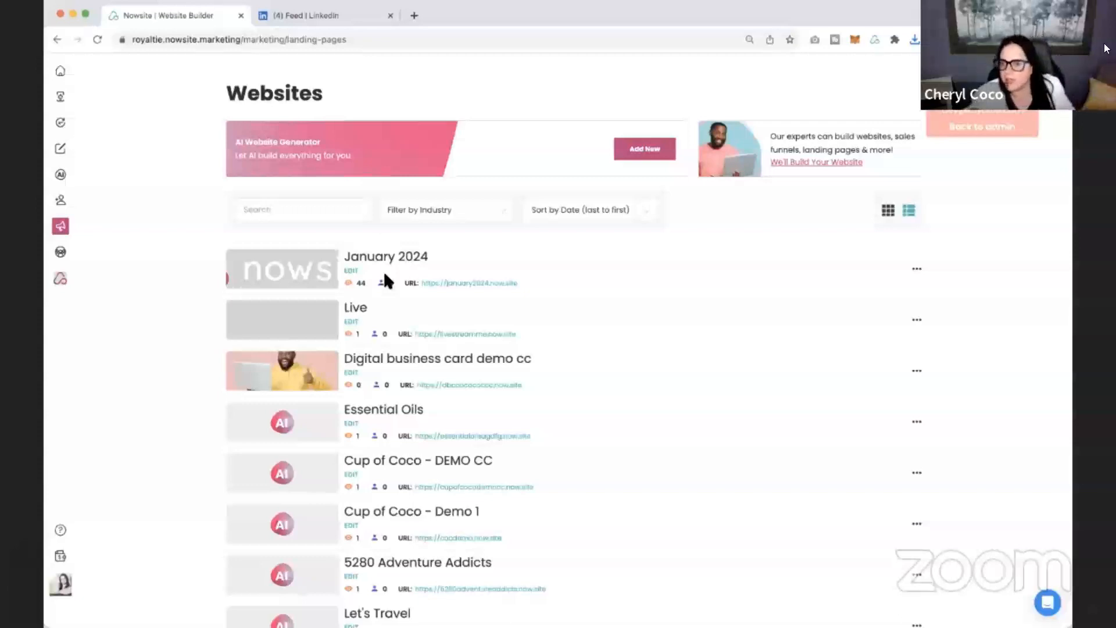
pyautogui.click(350, 271)
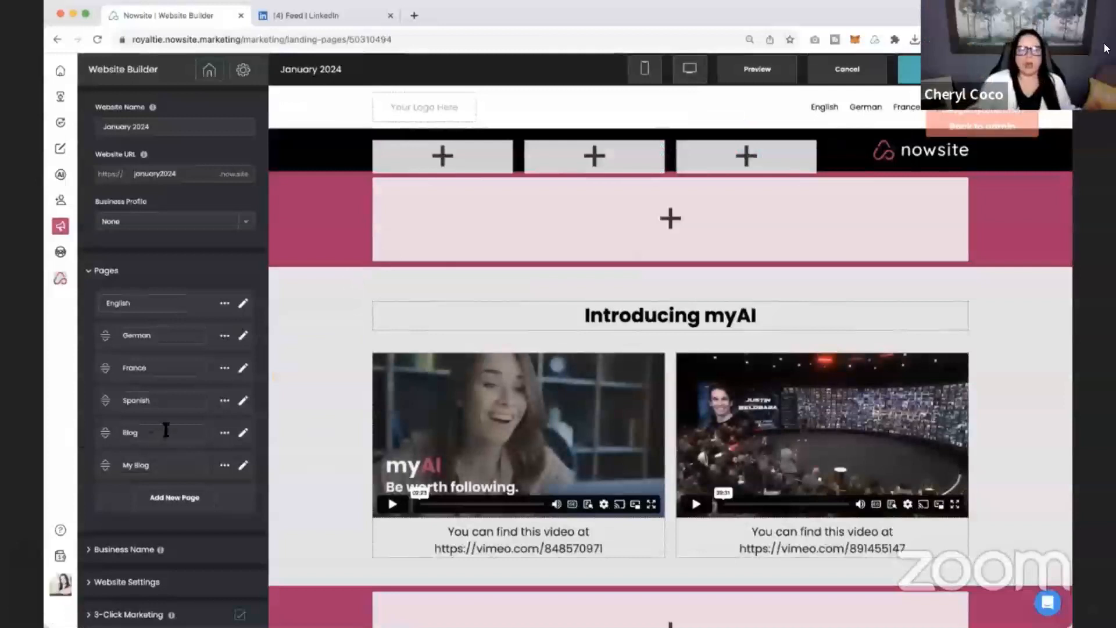
# Delete the My Blog page from the January 2024 website.
pyautogui.click(225, 465)
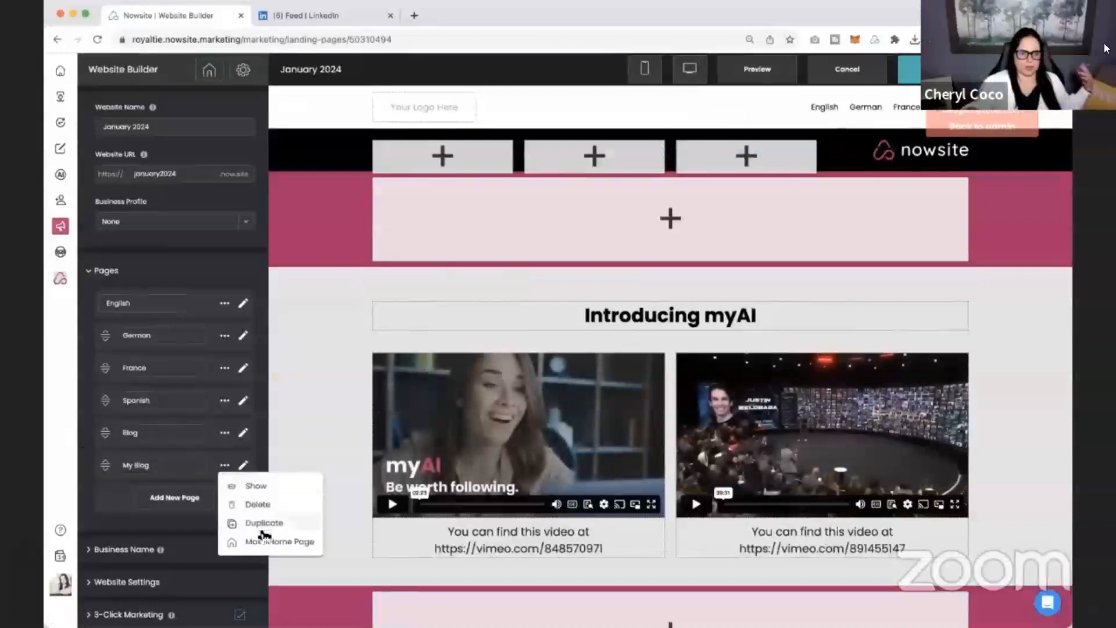
pyautogui.click(265, 505)
pyautogui.click(623, 386)
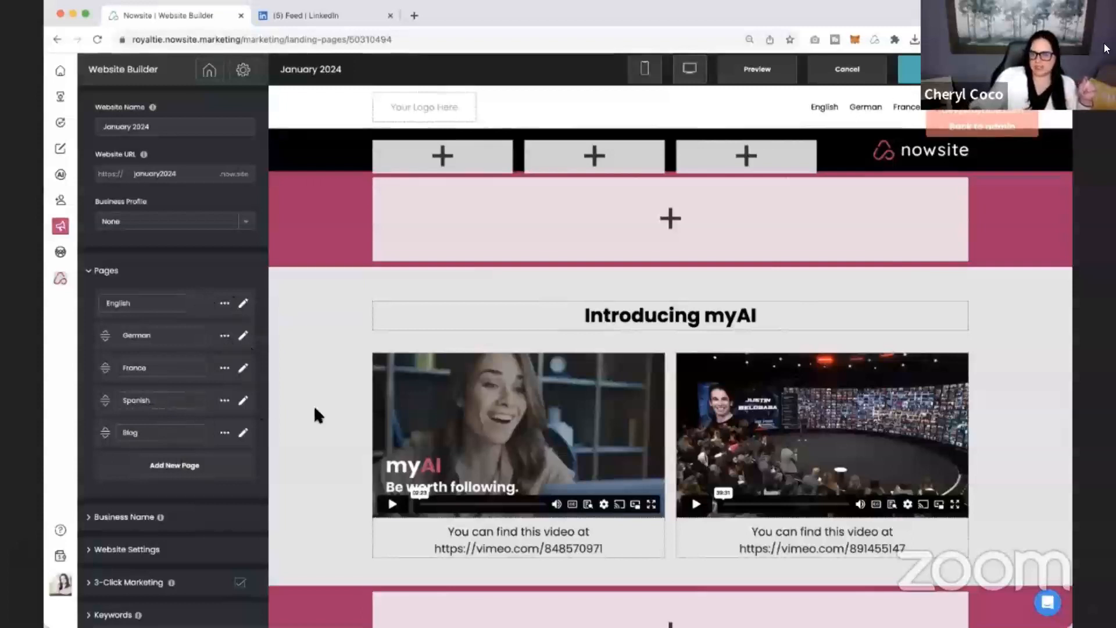
# Open the Blog page to look at its blog content options, and leave them without changes.
pyautogui.scroll(-1, 314, 407)
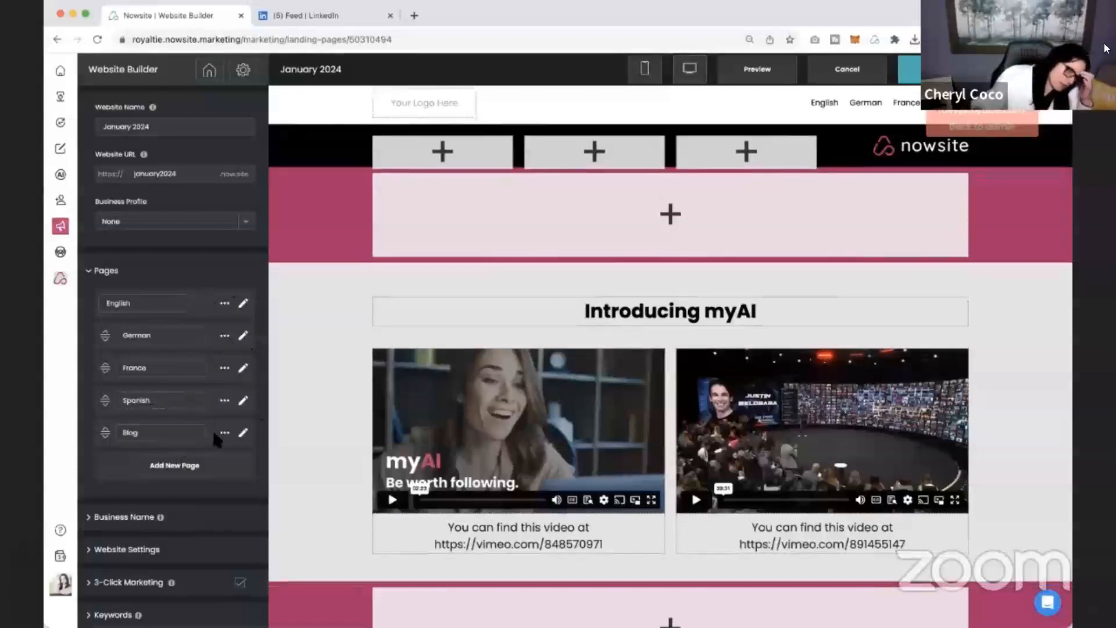
pyautogui.click(243, 433)
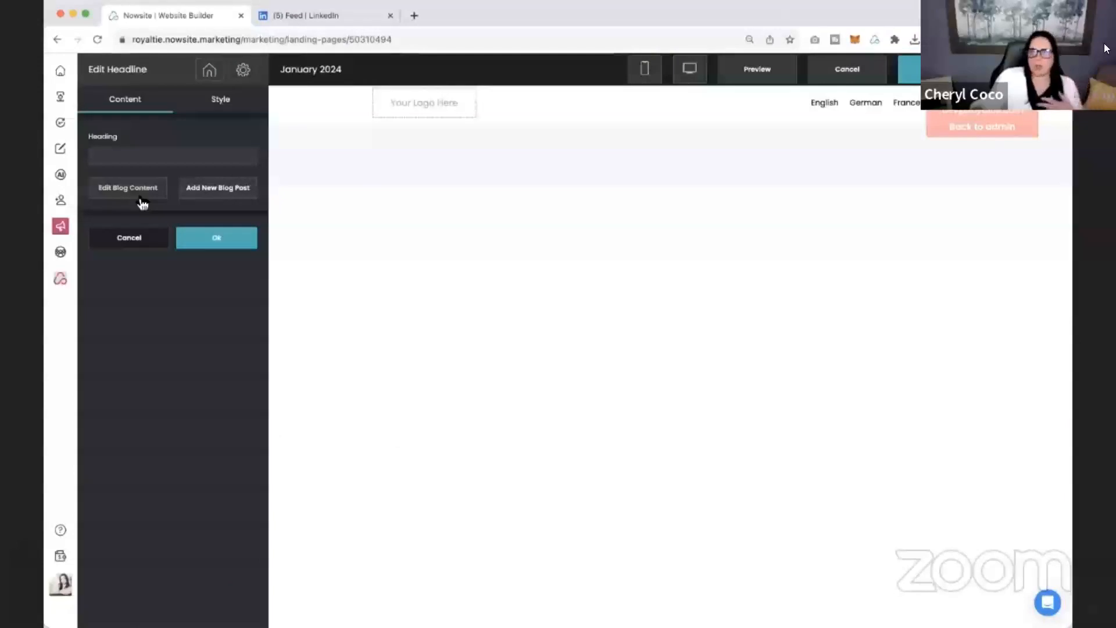
pyautogui.click(142, 239)
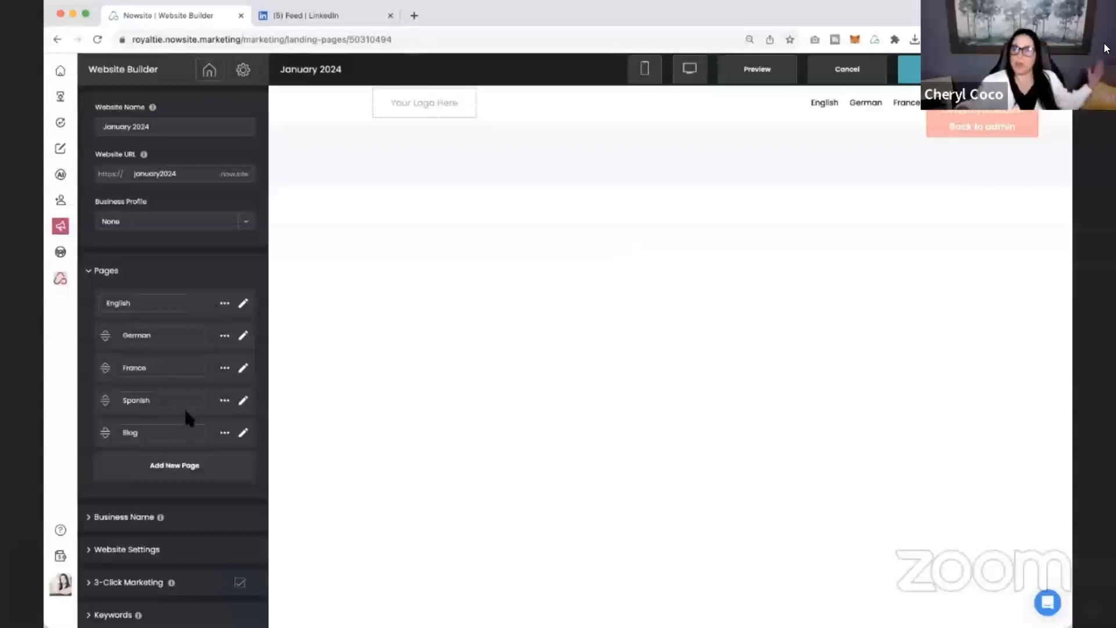
# Add a new page named My Blog to the website and move the impersonation notice away from the page navigation.
pyautogui.click(182, 468)
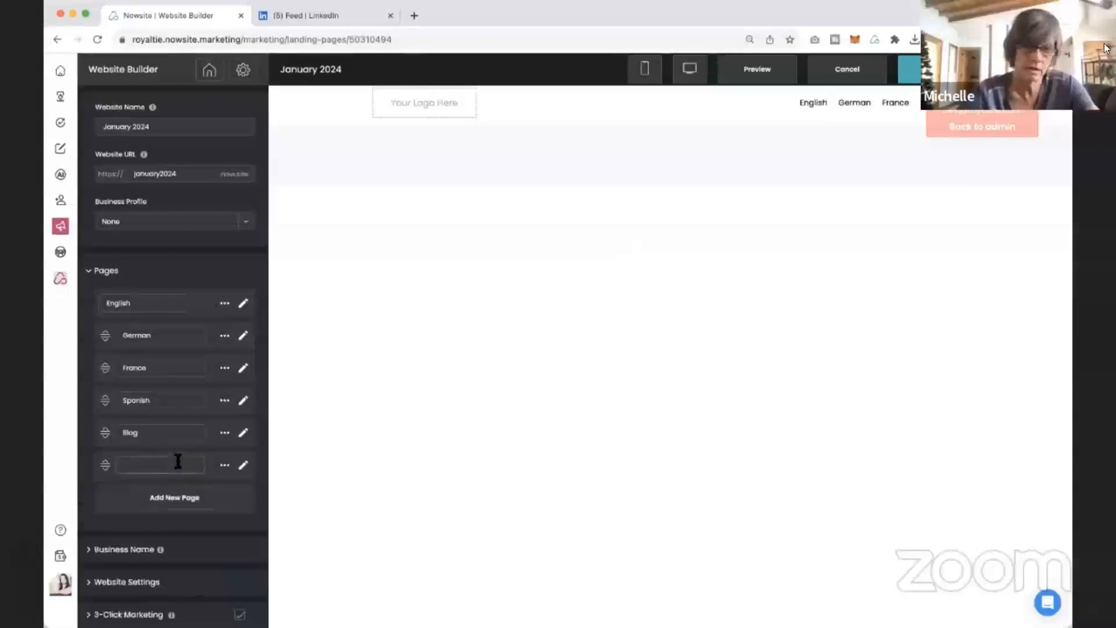
pyautogui.write('My Blog')
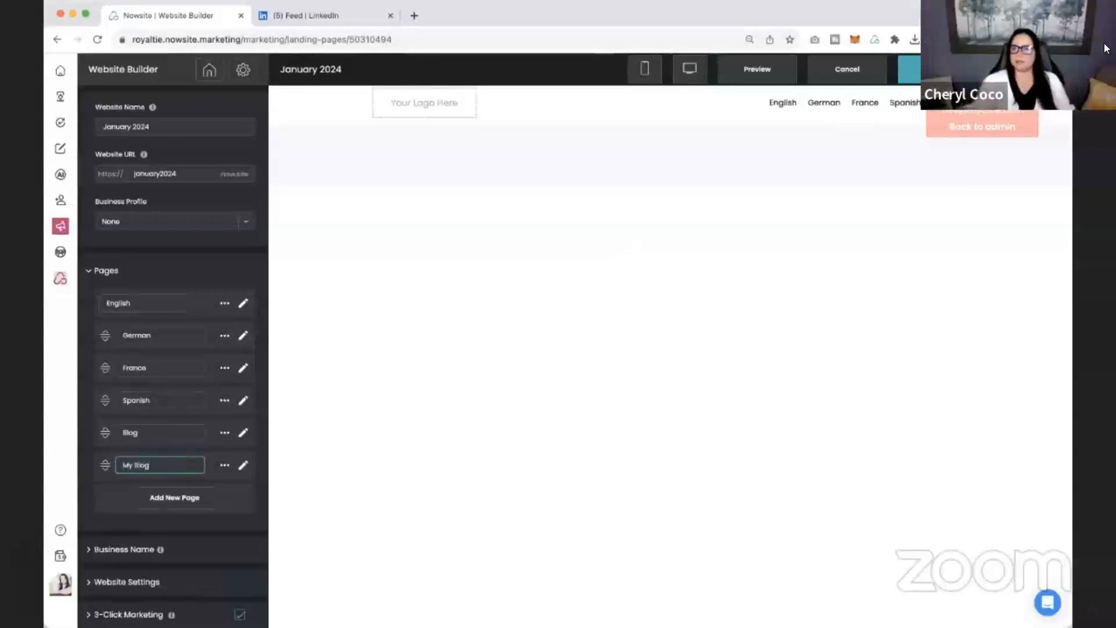
pyautogui.moveTo(974, 95); pyautogui.dragTo(996, 520)
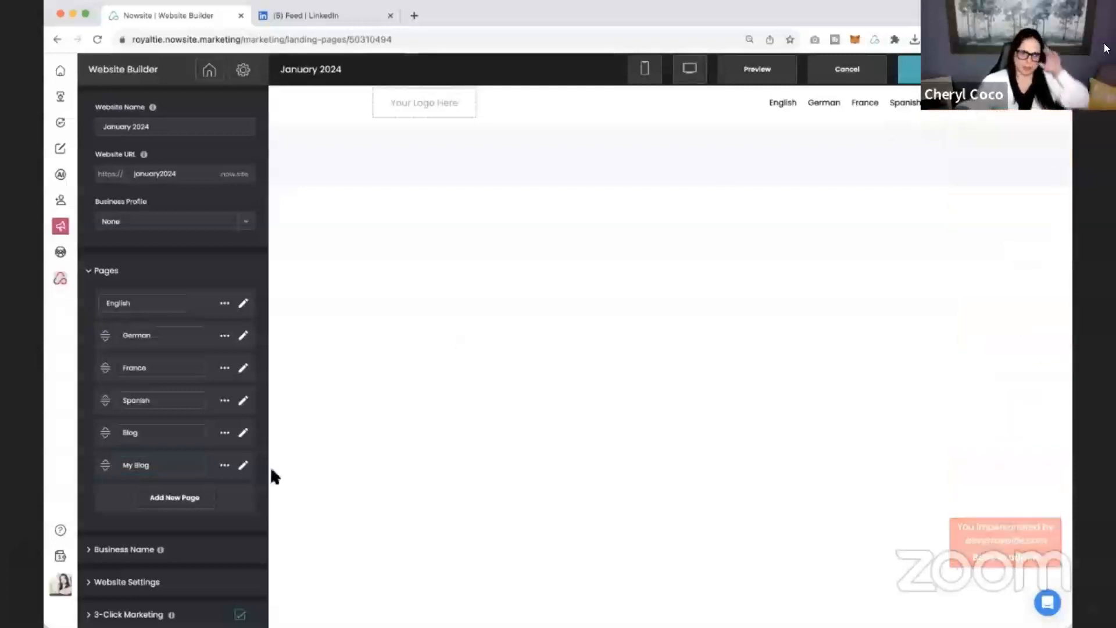
# Open the My Blog page for editing and add a content section with three equal columns.
pyautogui.click(244, 466)
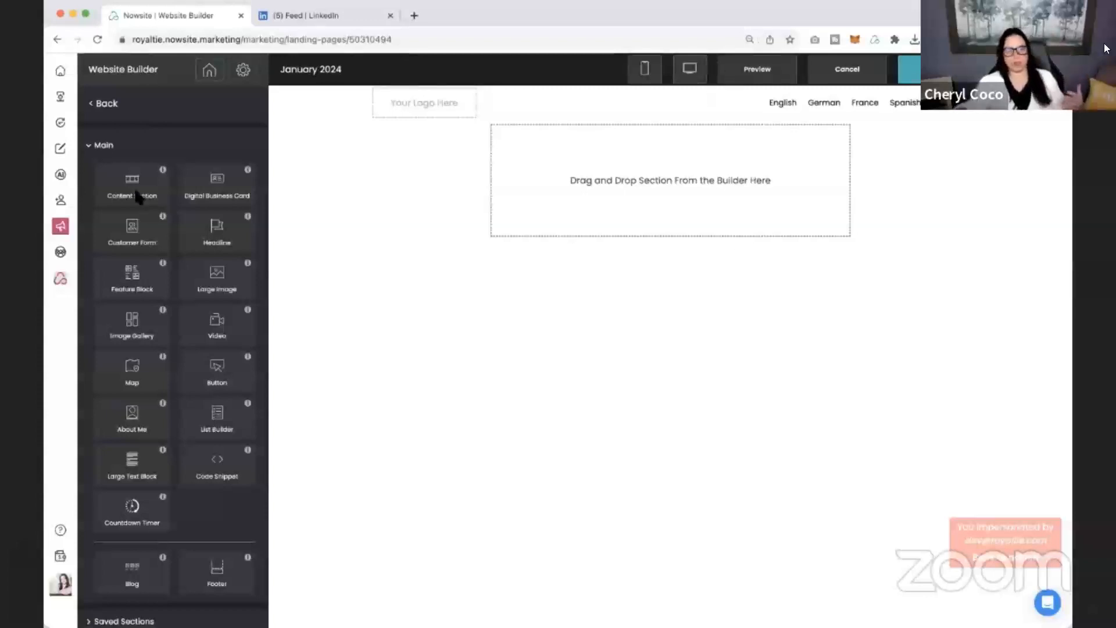
pyautogui.moveTo(139, 193); pyautogui.dragTo(637, 211)
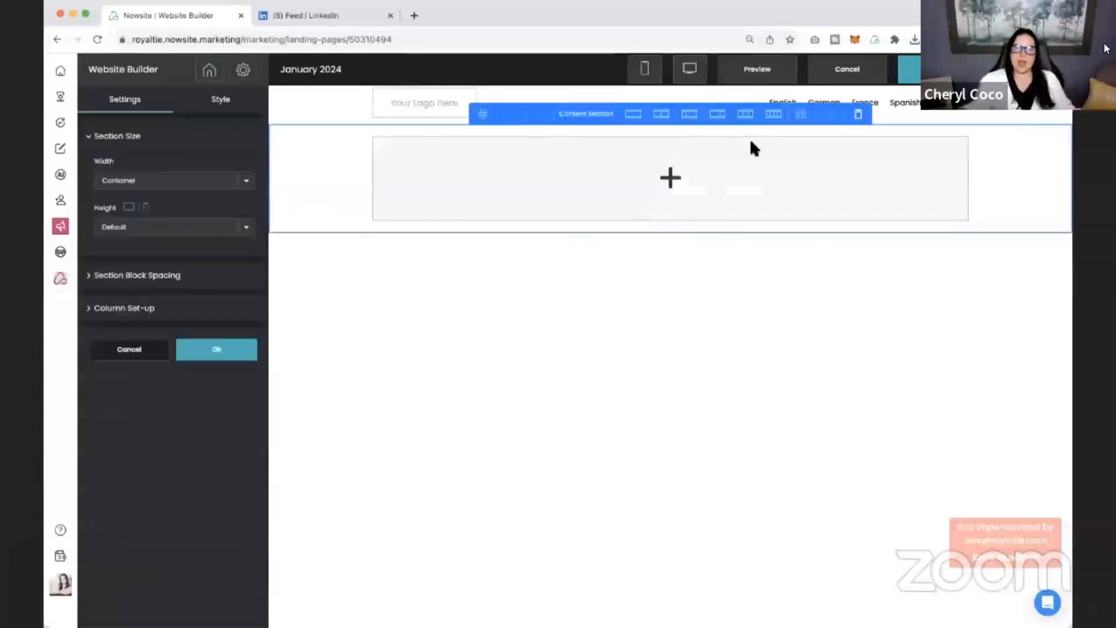
pyautogui.click(747, 115)
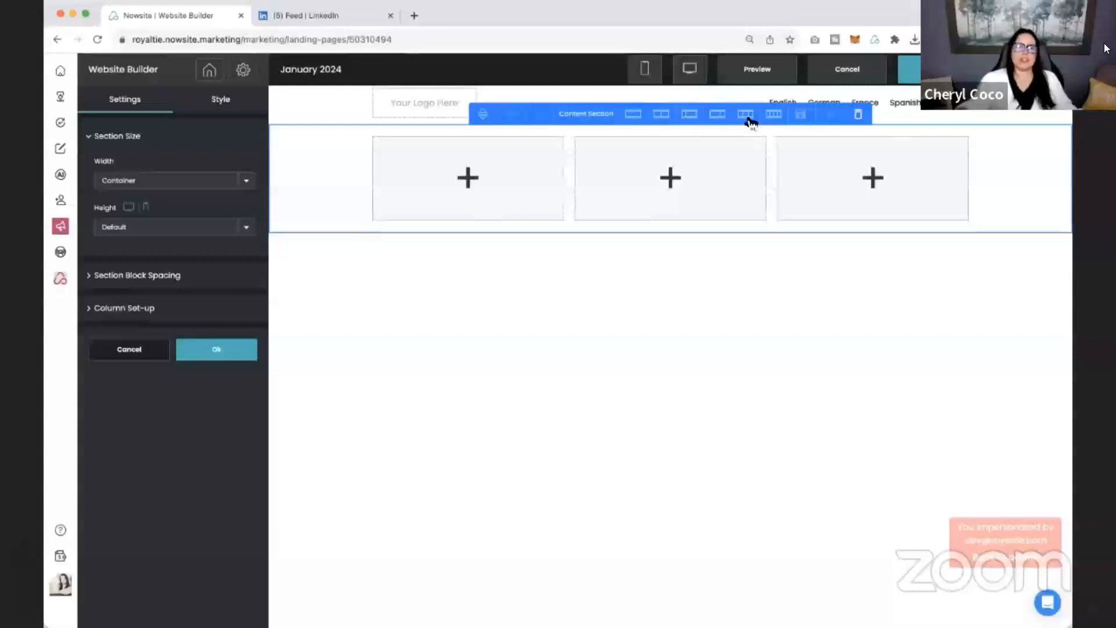
# Change the content section on the My Blog page to two equal columns.
pyautogui.click(665, 116)
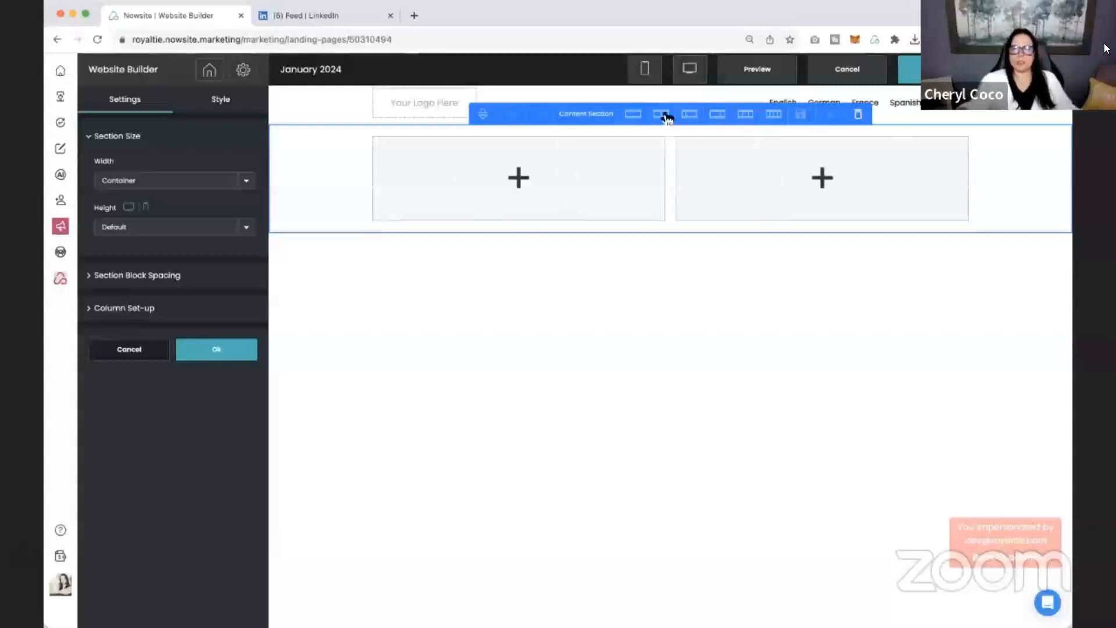
pyautogui.click(239, 352)
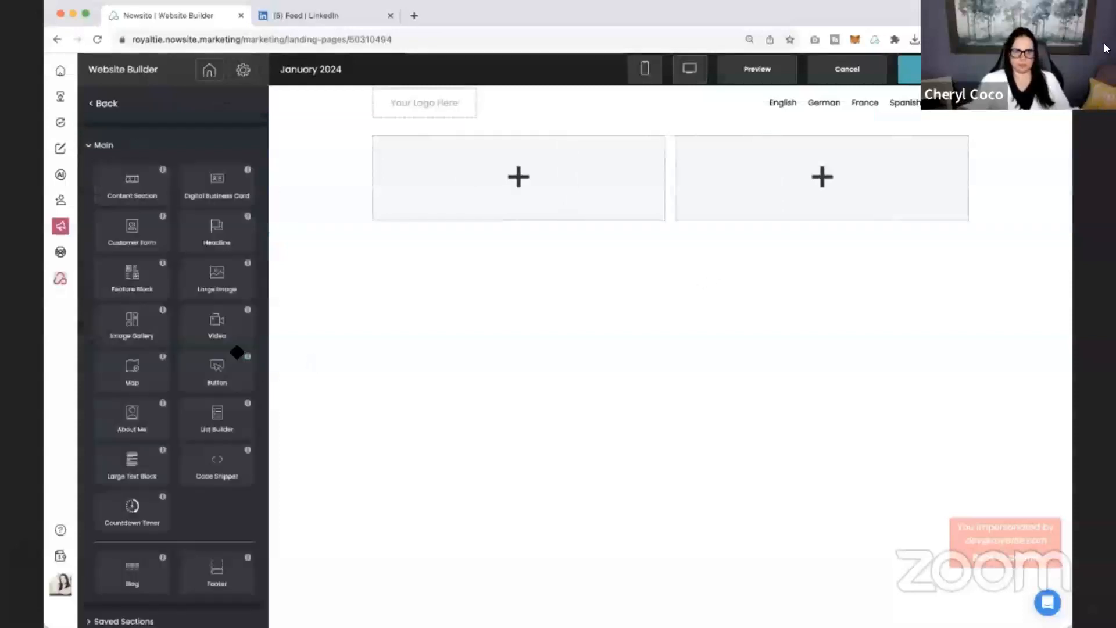
pyautogui.click(338, 181)
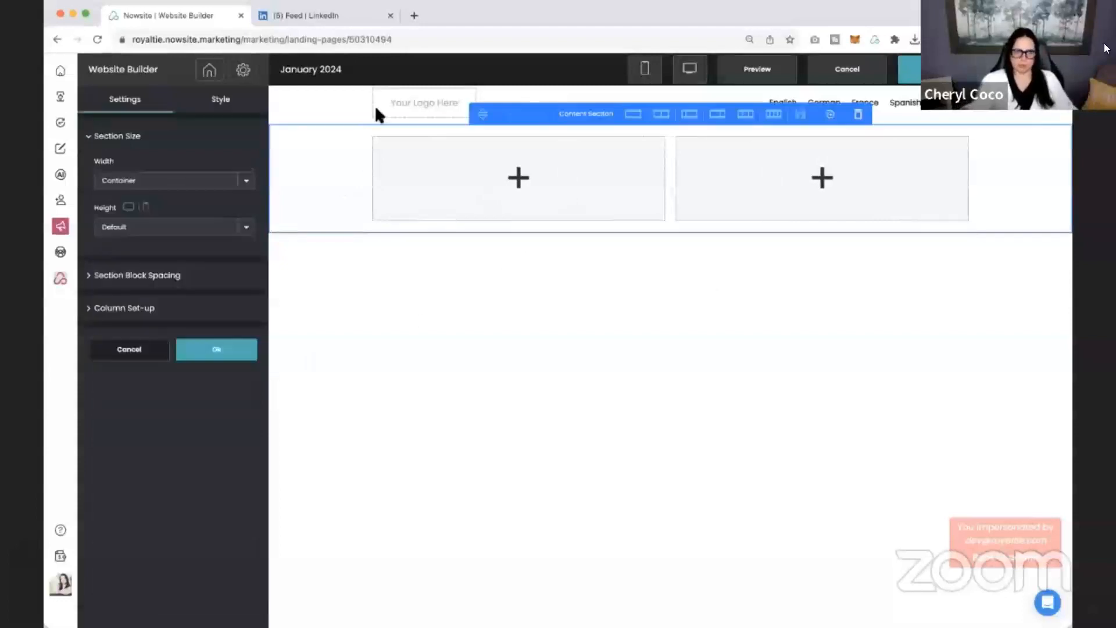
# Switch to LinkedIn and copy the embed code of the newly published vision board post.
pyautogui.click(319, 14)
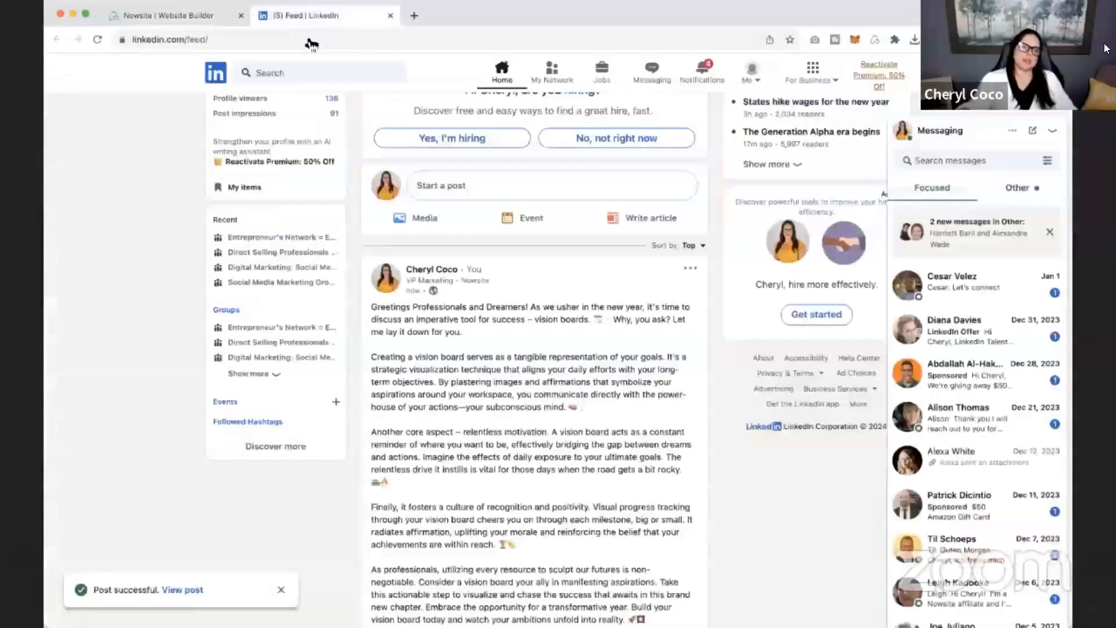
pyautogui.click(698, 272)
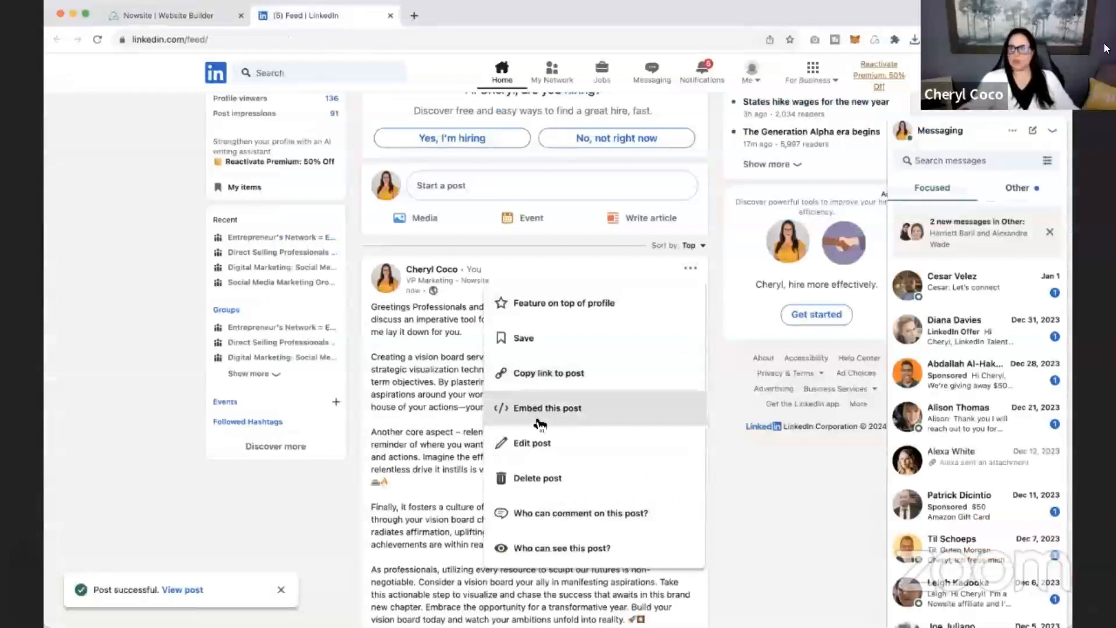
pyautogui.click(532, 412)
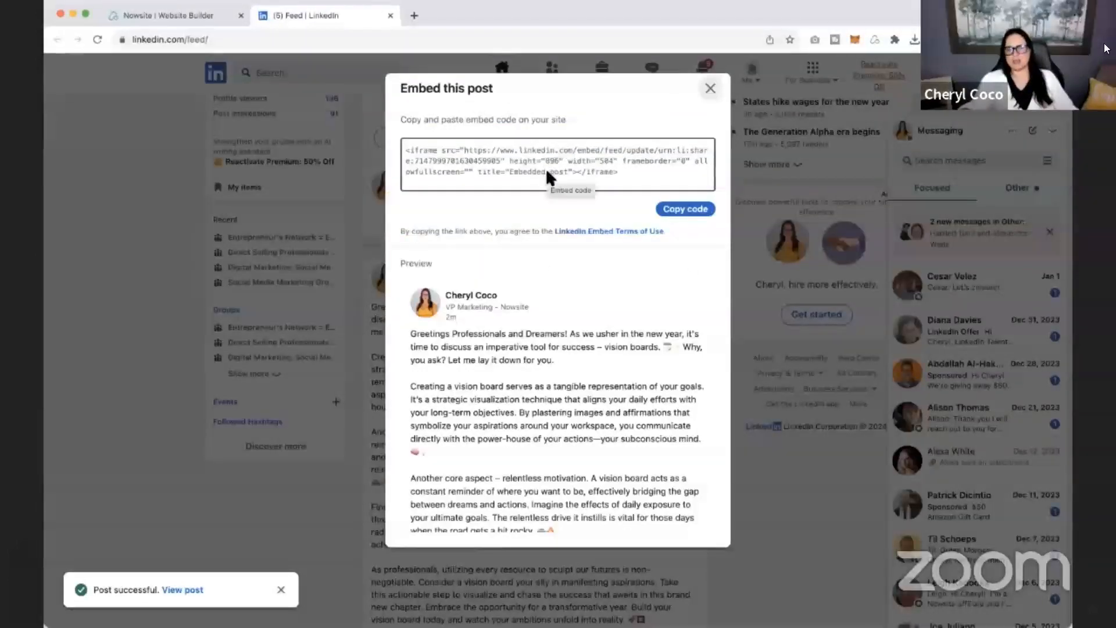
pyautogui.click(705, 216)
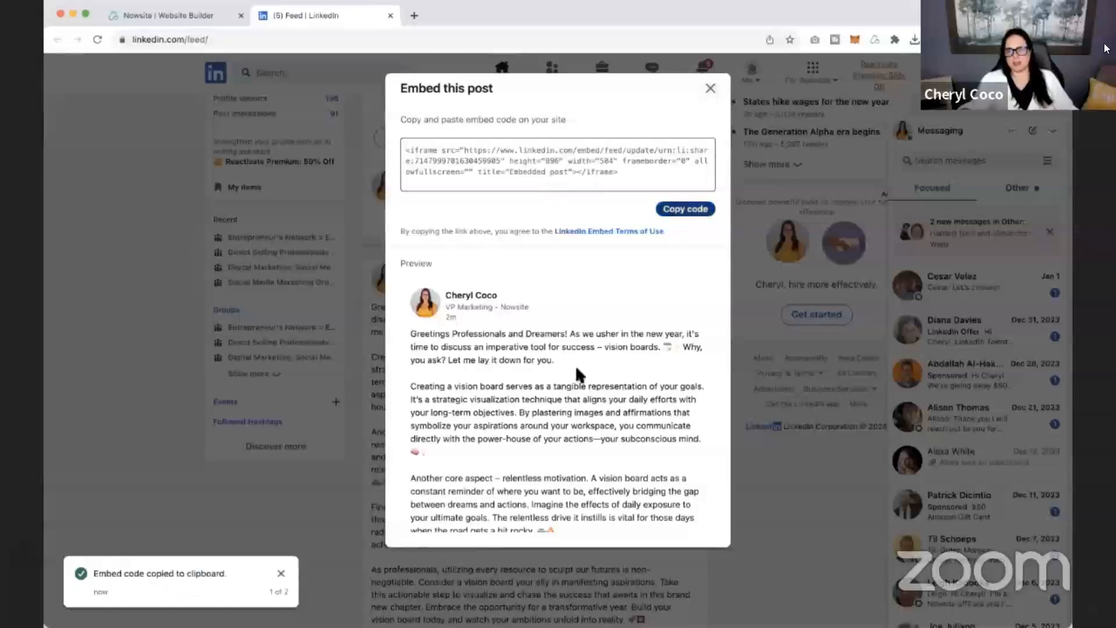
pyautogui.scroll(-10, 630, 343)
pyautogui.scroll(10, 630, 340)
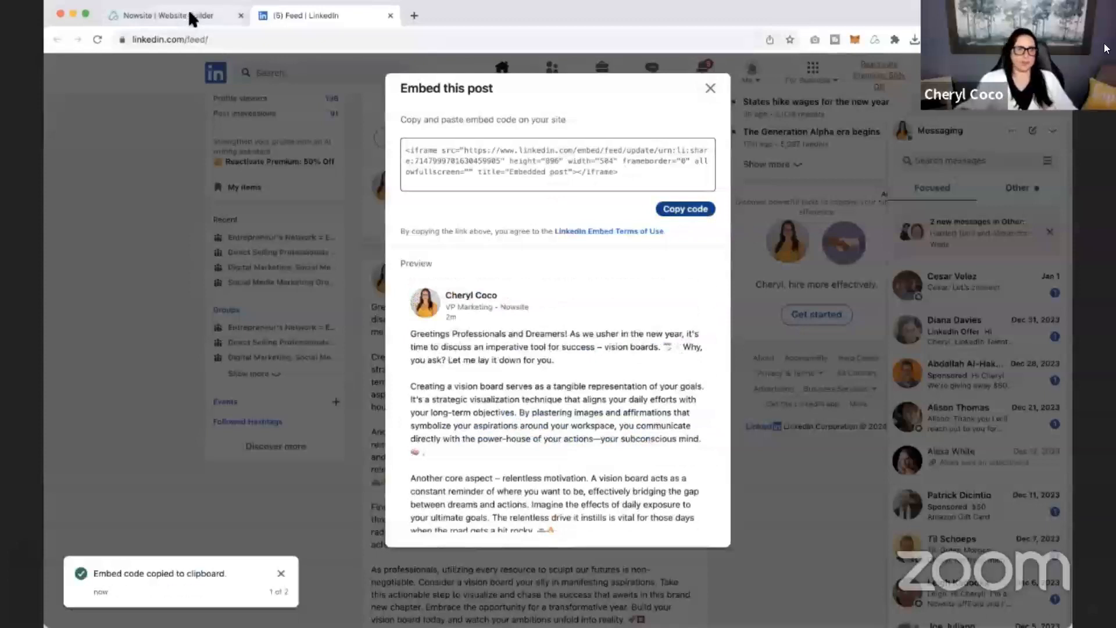
# Switch back to Nowsite, add a Code Snippet to the content section's first column, and paste the LinkedIn embed code into it.
pyautogui.click(192, 19)
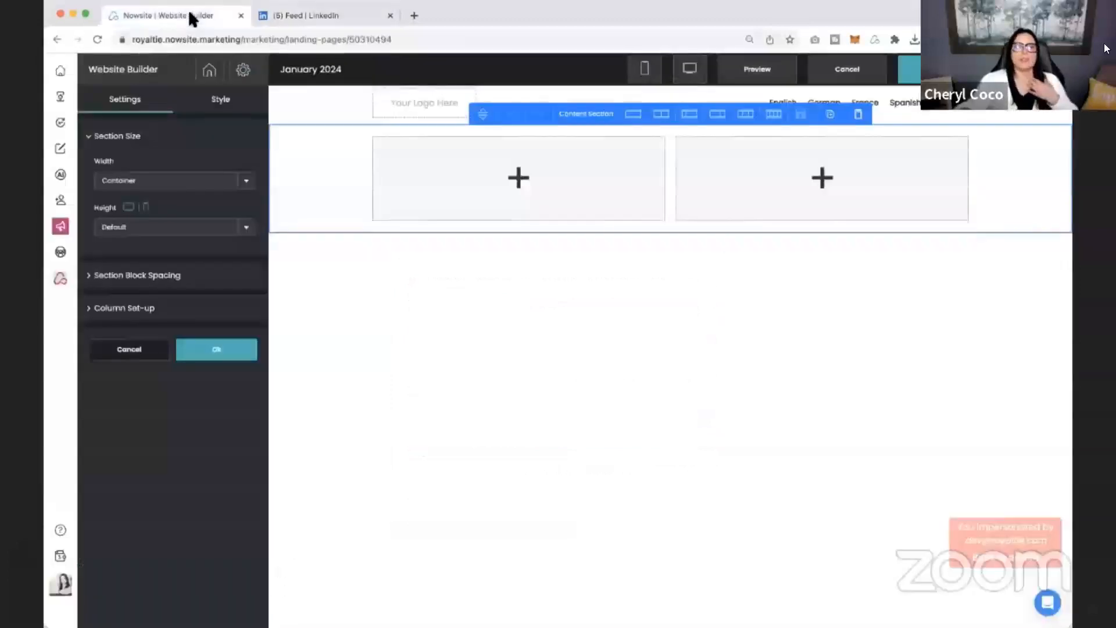
pyautogui.click(223, 349)
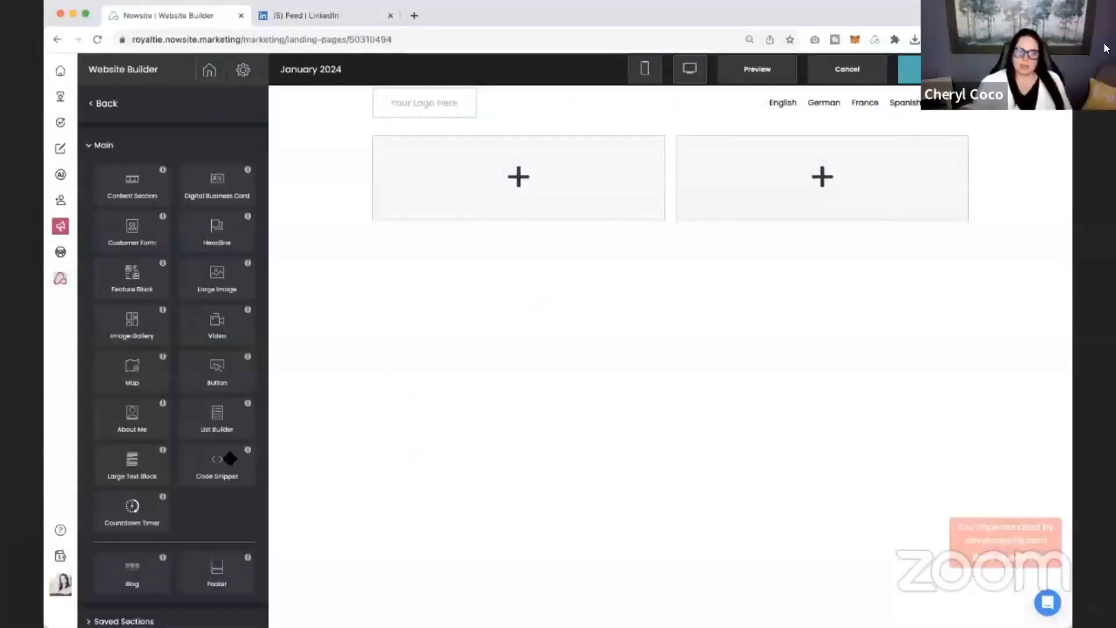
pyautogui.moveTo(231, 458); pyautogui.dragTo(488, 173)
pyautogui.click(159, 159)
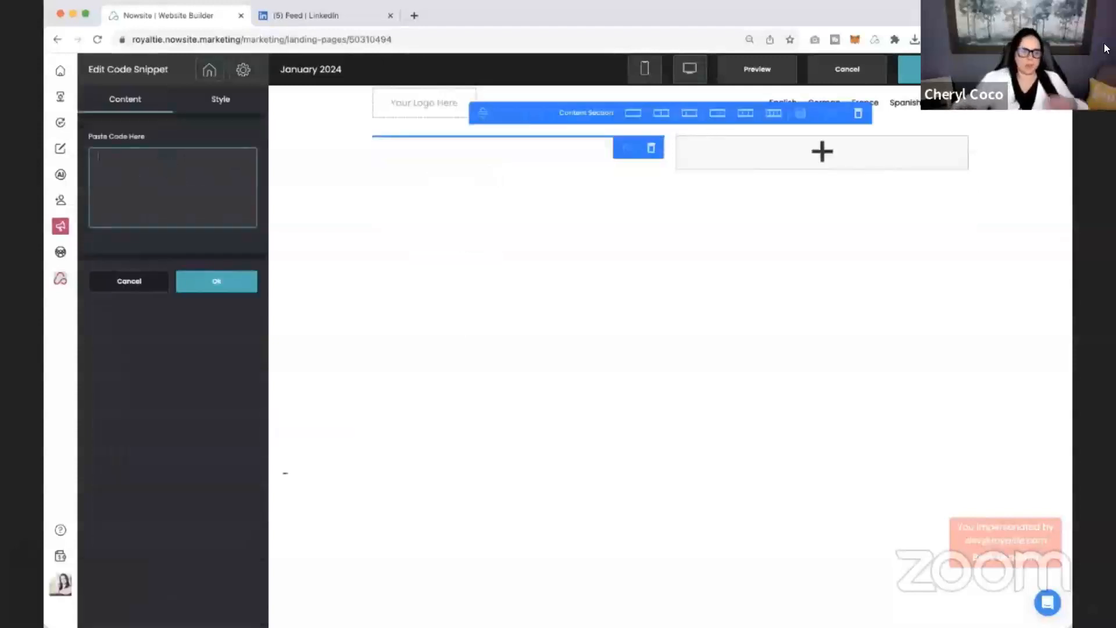
pyautogui.press('super+v')
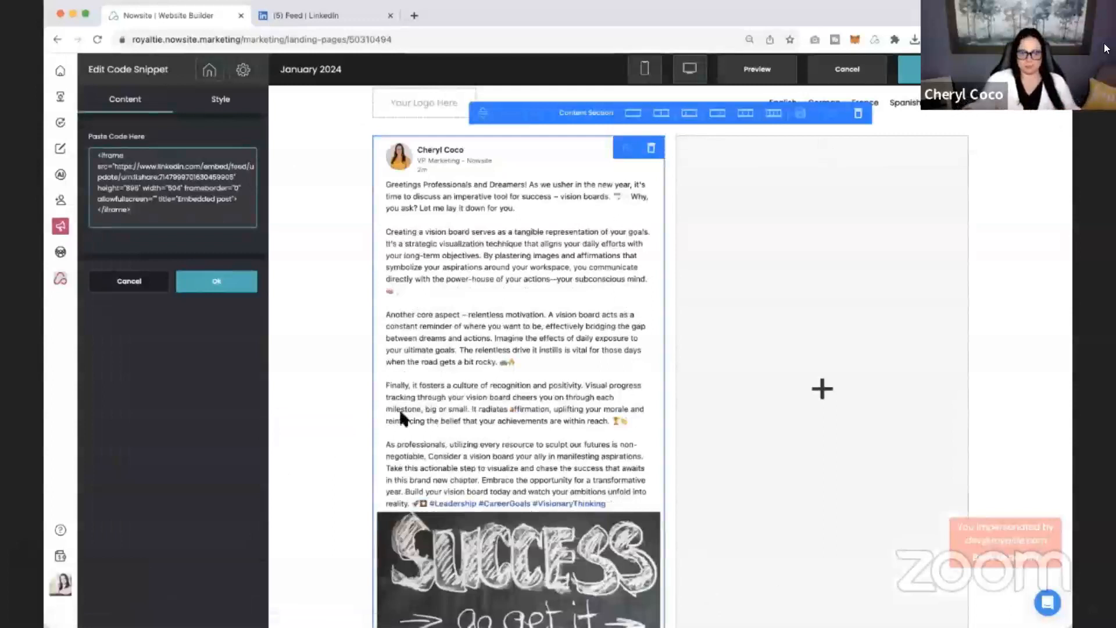
# Set the iframe height in the embed code to 1096 and save the code snippet.
pyautogui.scroll(-1, 341, 415)
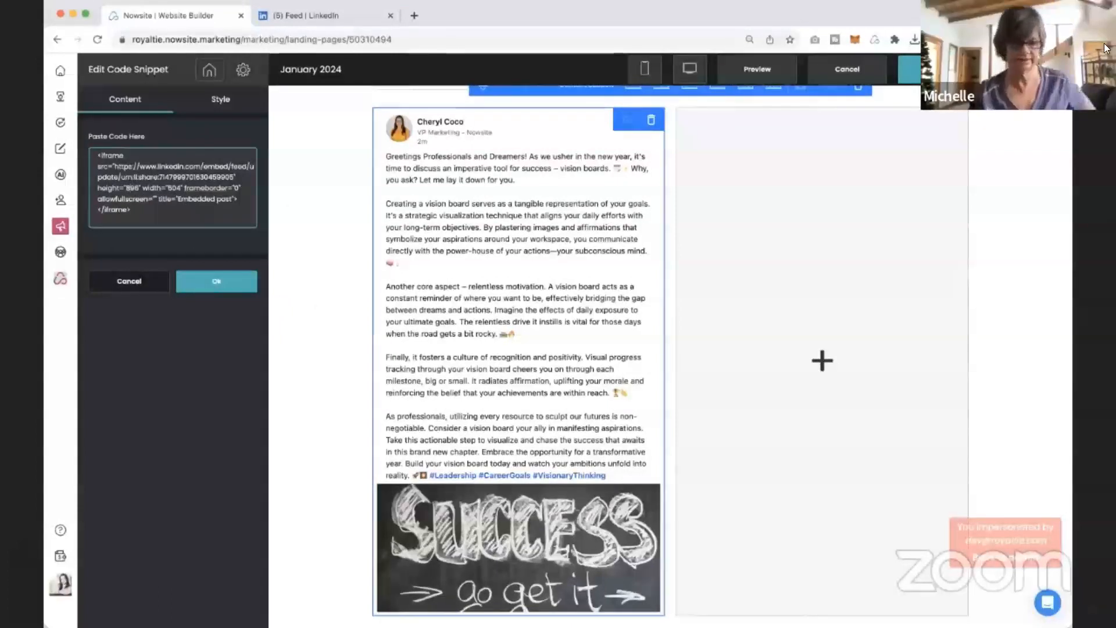
pyautogui.press('BackSpace')
pyautogui.write('10')
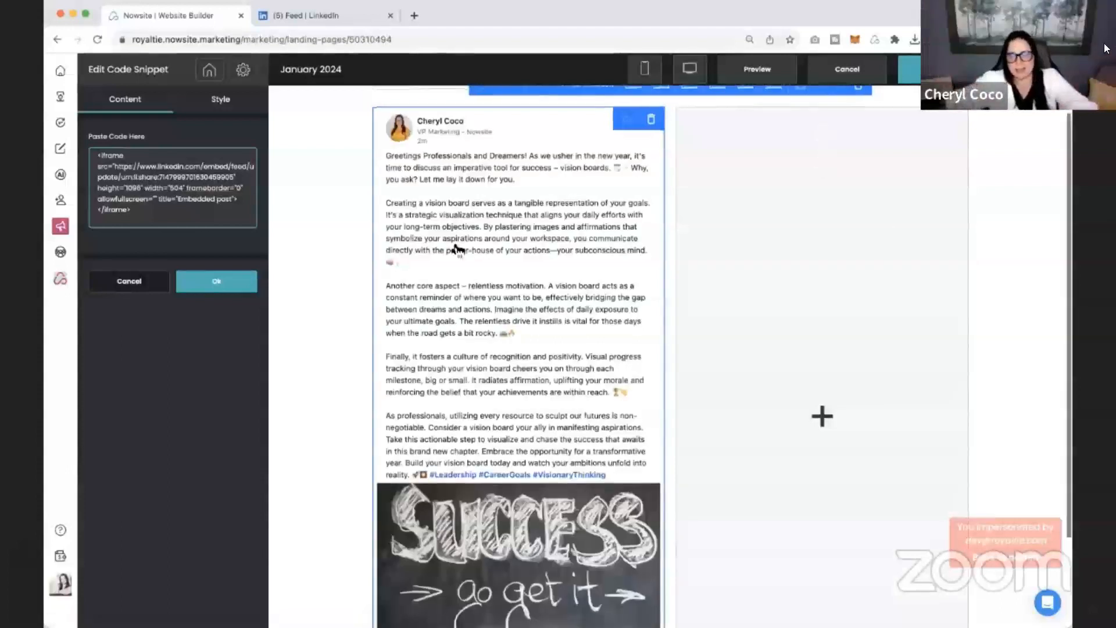
pyautogui.scroll(-2, 456, 247)
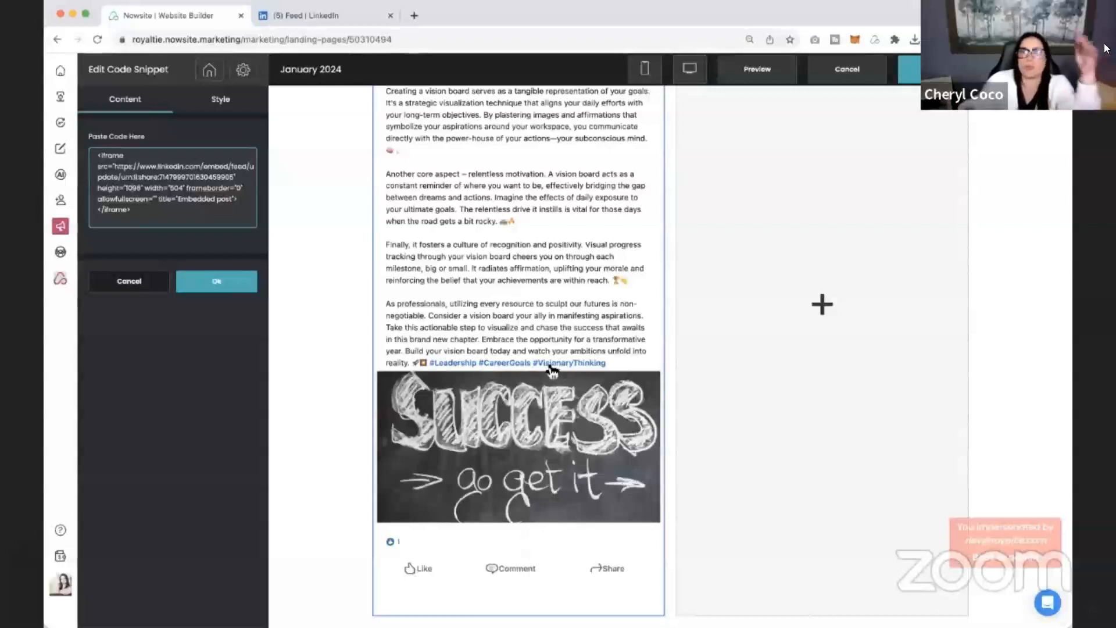
pyautogui.click(203, 292)
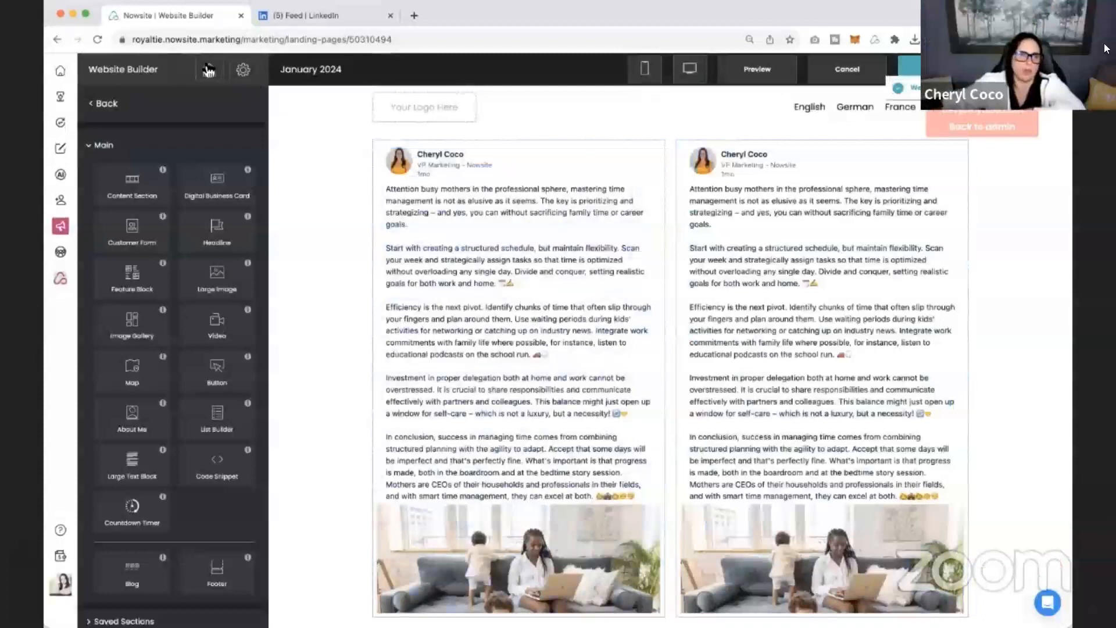
# Reopen the My Blog page in the editor and preview the January 2024 website.
pyautogui.click(209, 70)
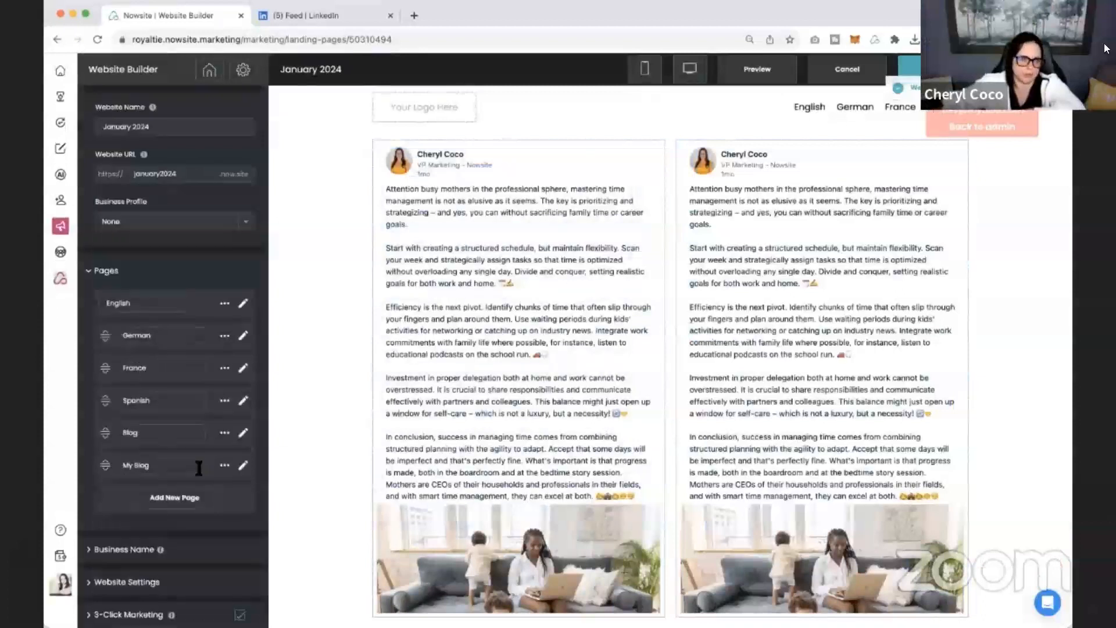
pyautogui.click(225, 465)
pyautogui.click(261, 524)
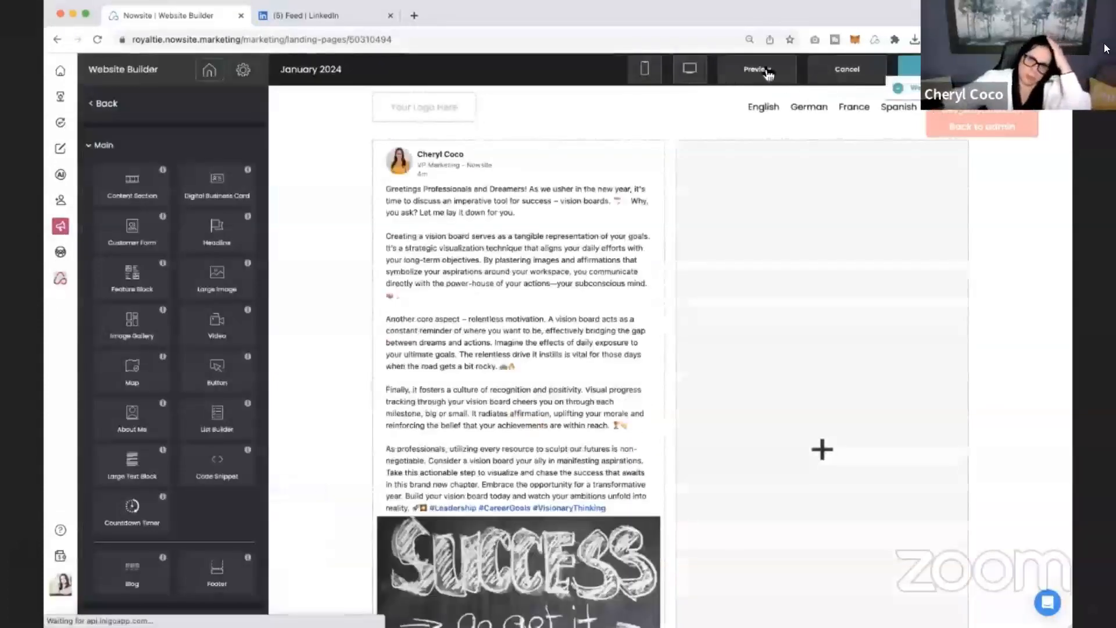
pyautogui.click(762, 72)
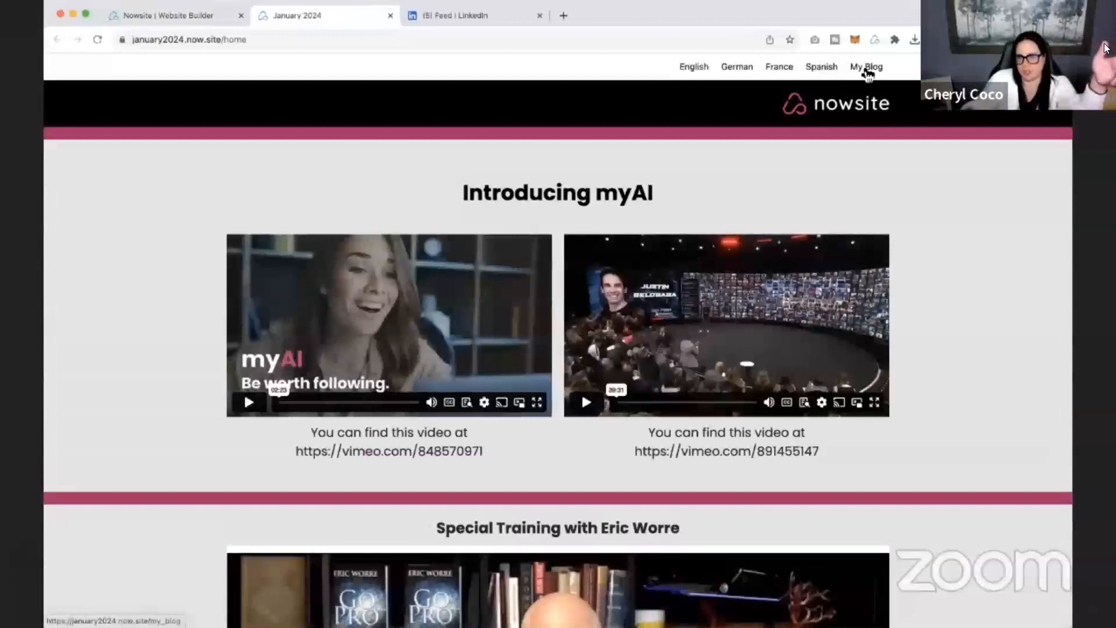
# View the My Blog page on the previewed site and follow the embedded post's Like link to LinkedIn.
pyautogui.click(870, 69)
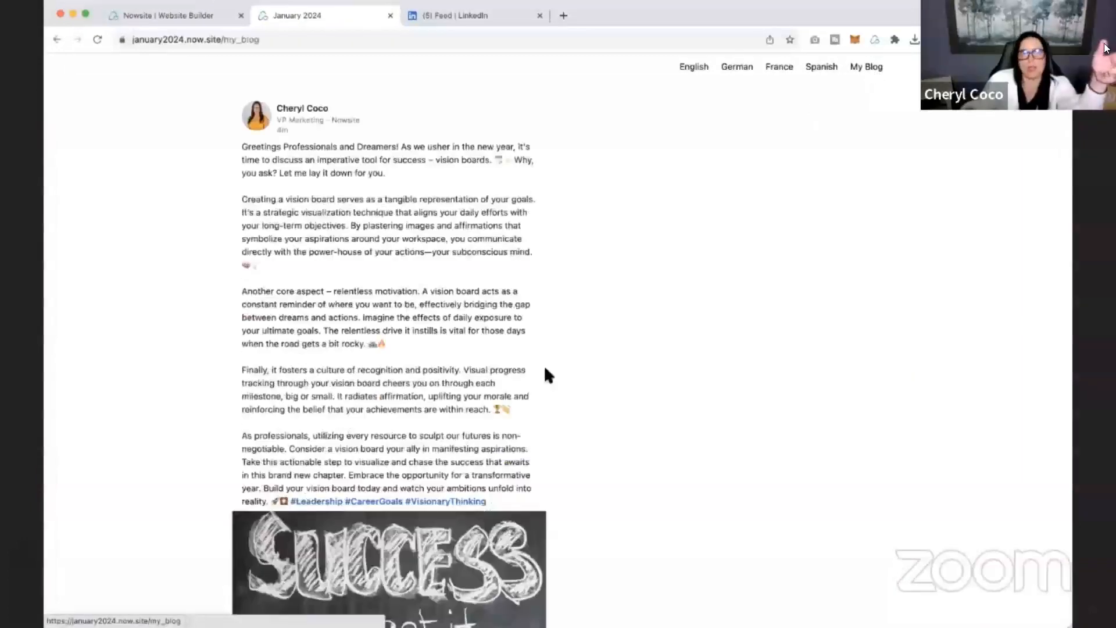
pyautogui.scroll(-5, 543, 372)
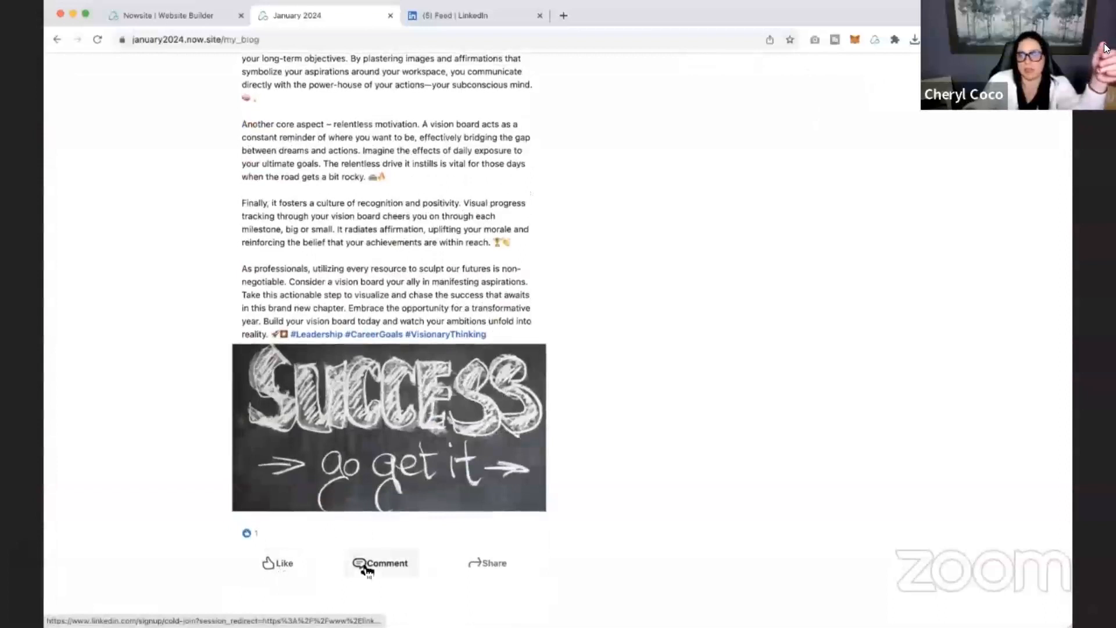
pyautogui.click(283, 561)
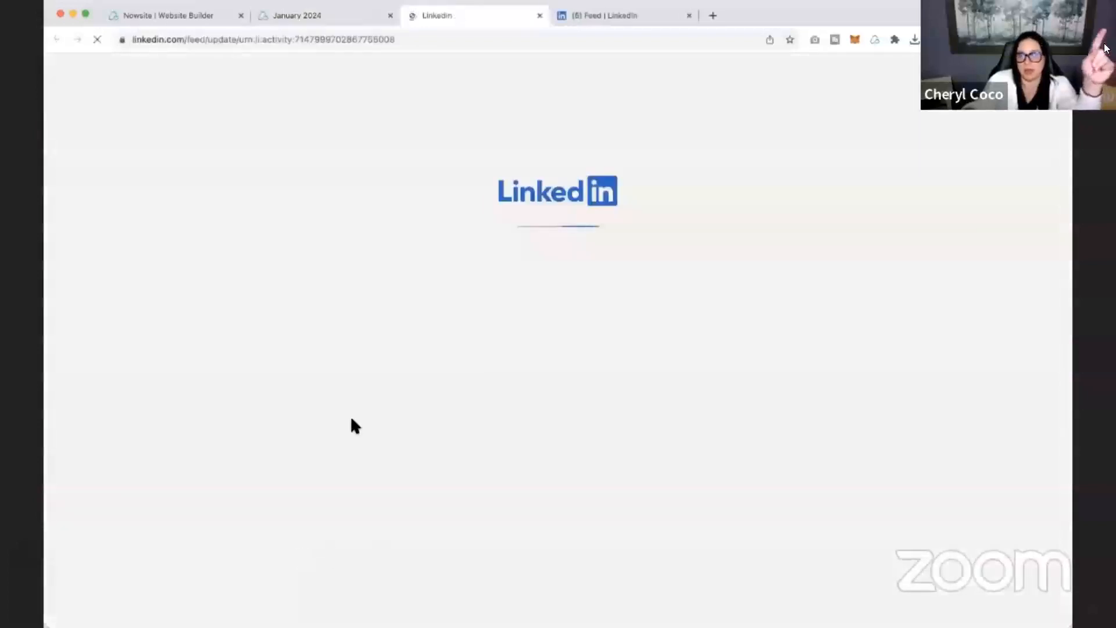
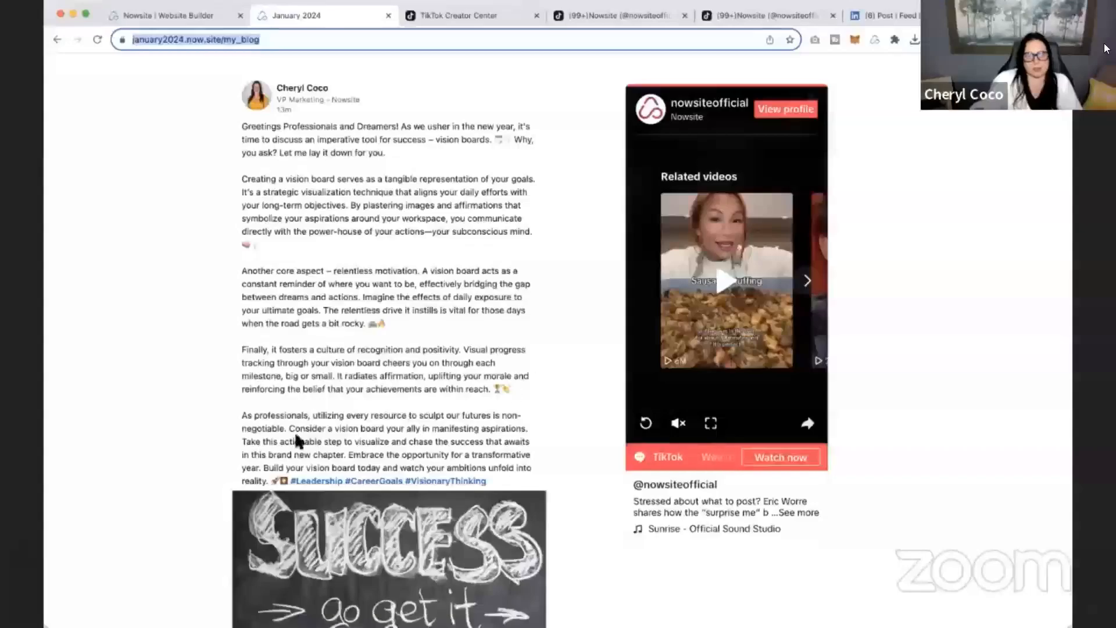
# Return to the website builder and open the English page of the January 2024 site for editing at its Existing Customers section.
pyautogui.click(172, 16)
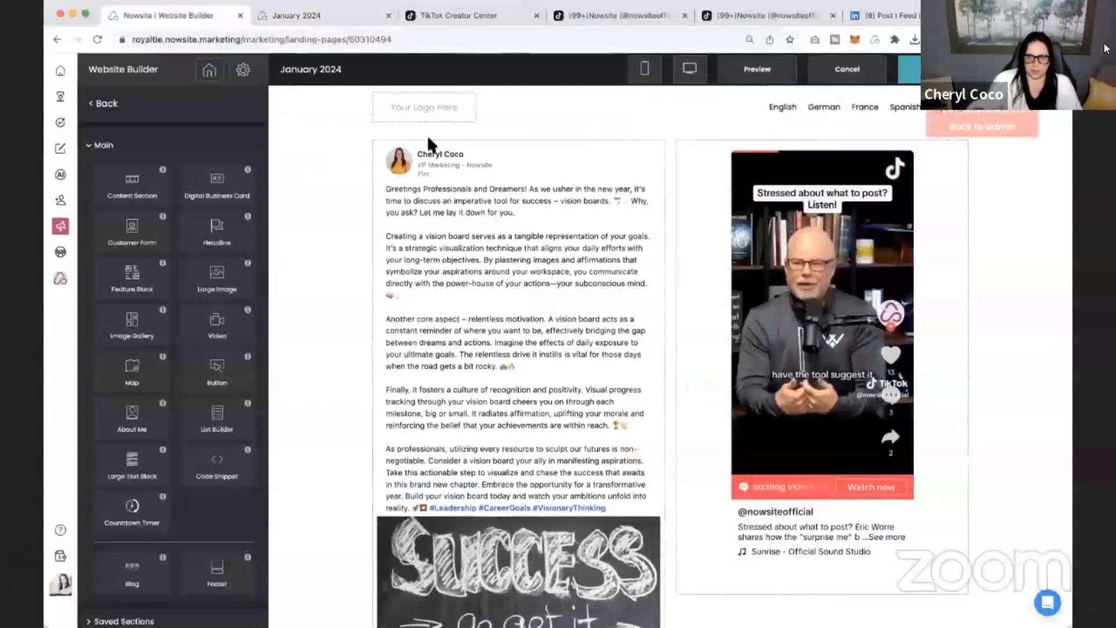
pyautogui.click(210, 70)
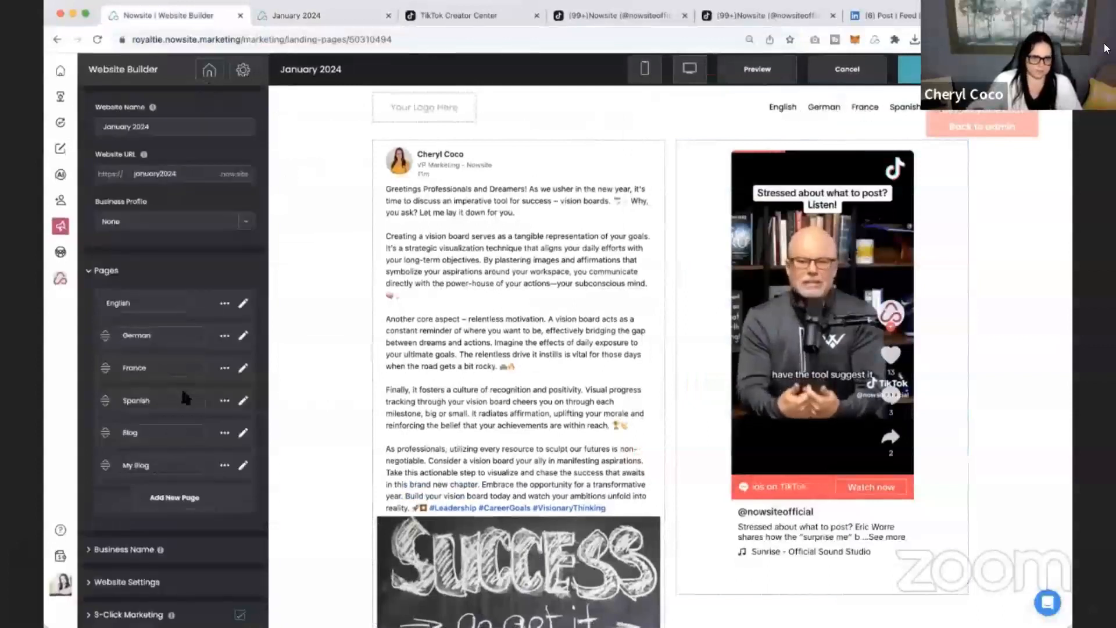
pyautogui.click(242, 307)
pyautogui.scroll(-10, 548, 493)
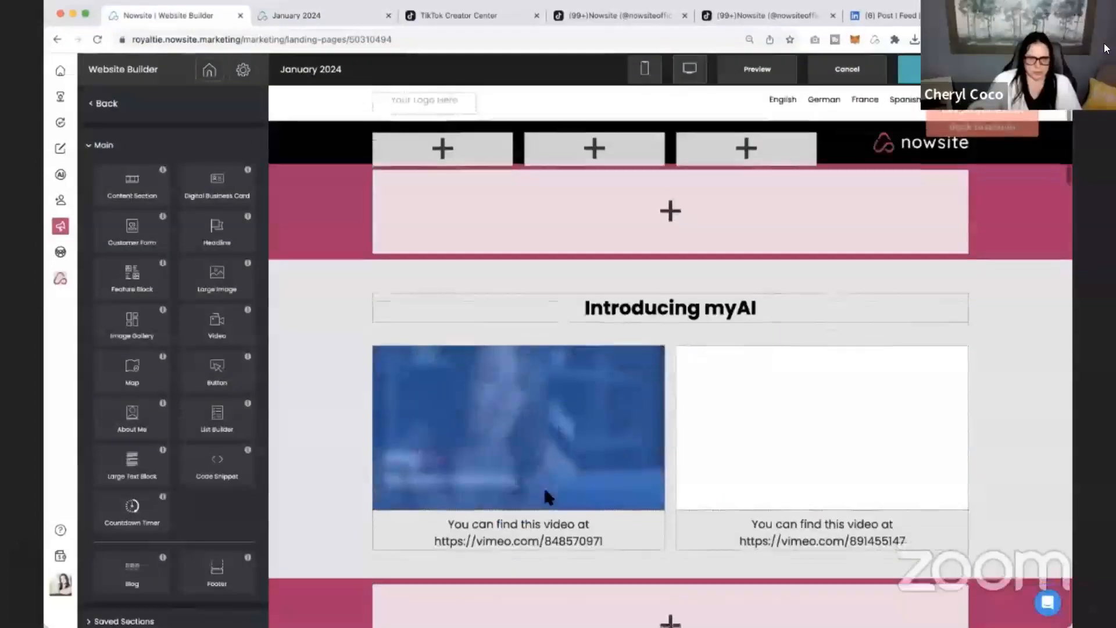
pyautogui.scroll(4, 549, 497)
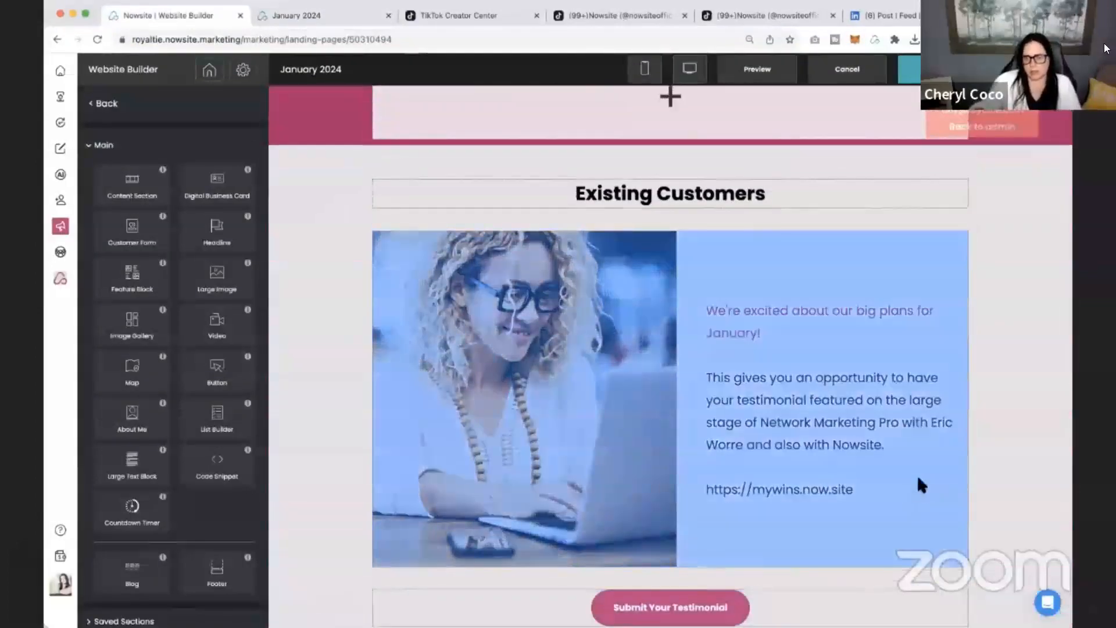
pyautogui.click(838, 457)
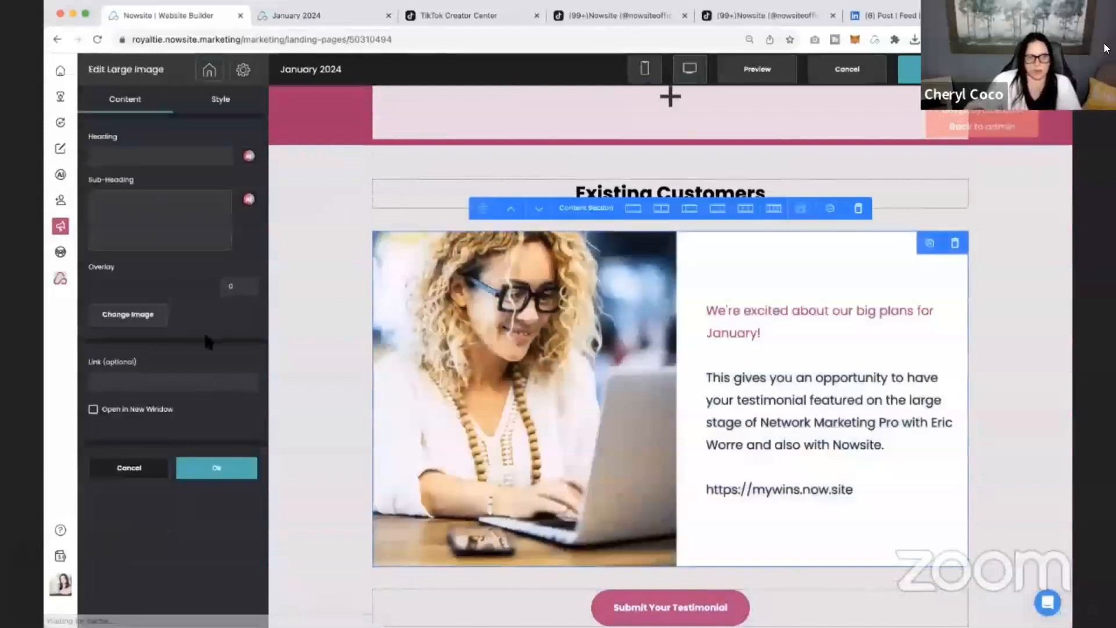
pyautogui.click(125, 381)
pyautogui.write('https')
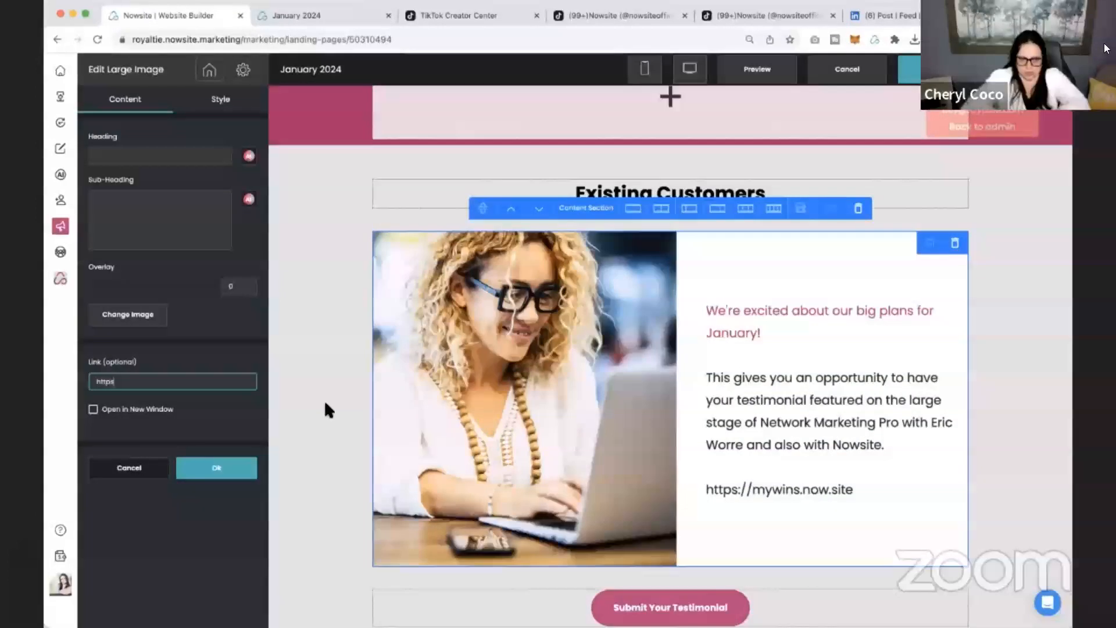
pyautogui.write('://mywins.now.site')
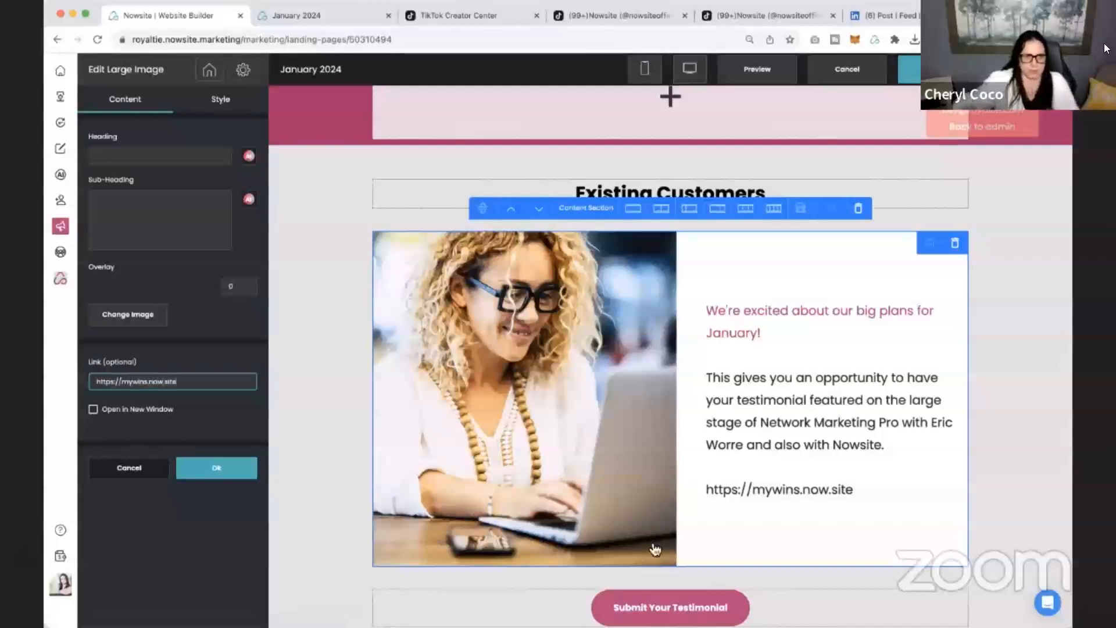
pyautogui.click(230, 473)
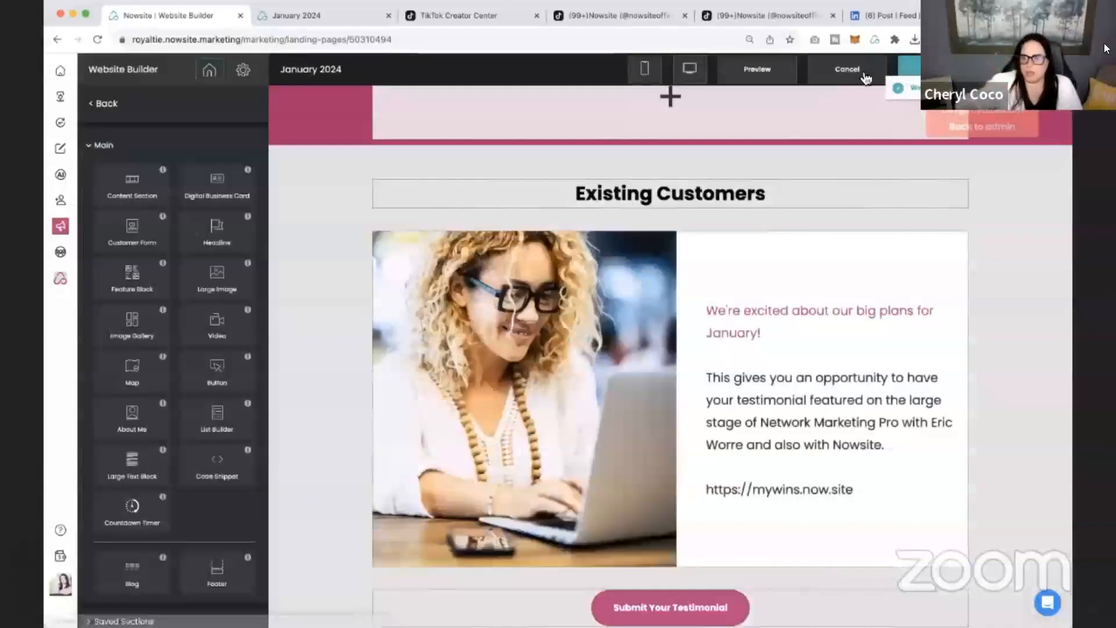
# Preview the January 2024 site, follow the linked Existing Customers image, and look through the testimonial form it opens.
pyautogui.click(756, 69)
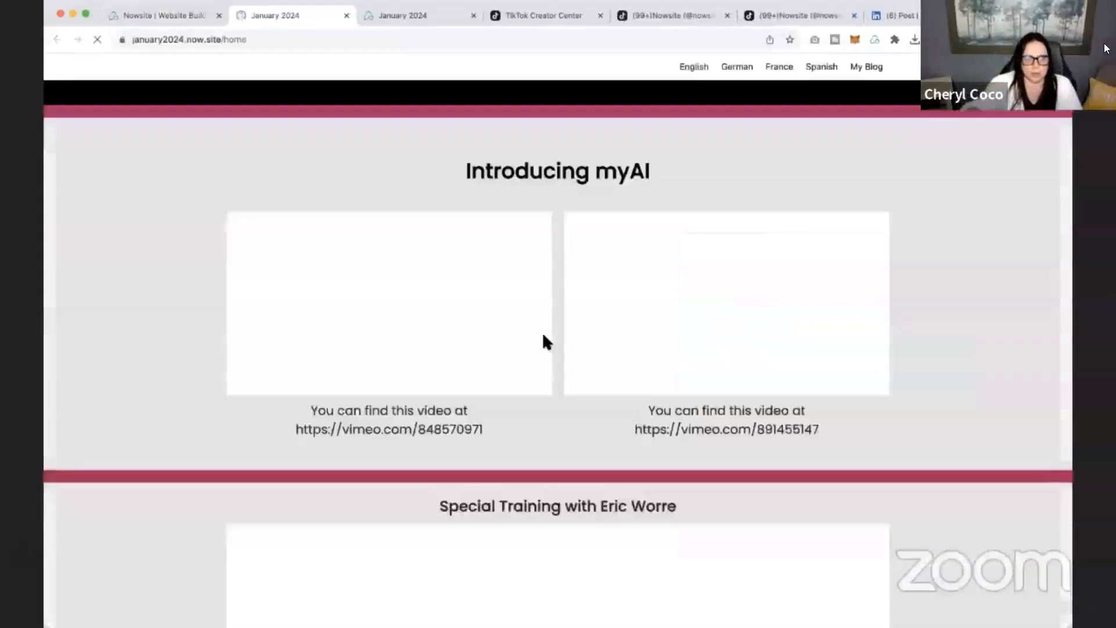
pyautogui.scroll(-10, 543, 341)
pyautogui.scroll(-7, 647, 357)
pyautogui.click(664, 324)
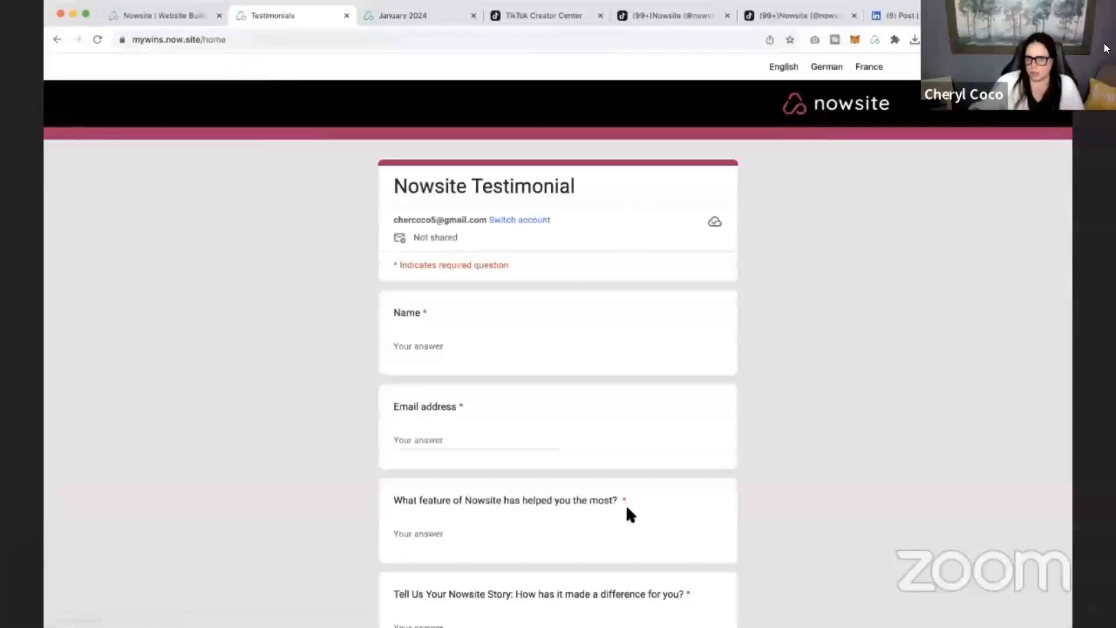
pyautogui.scroll(-5, 768, 470)
pyautogui.scroll(-2, 767, 465)
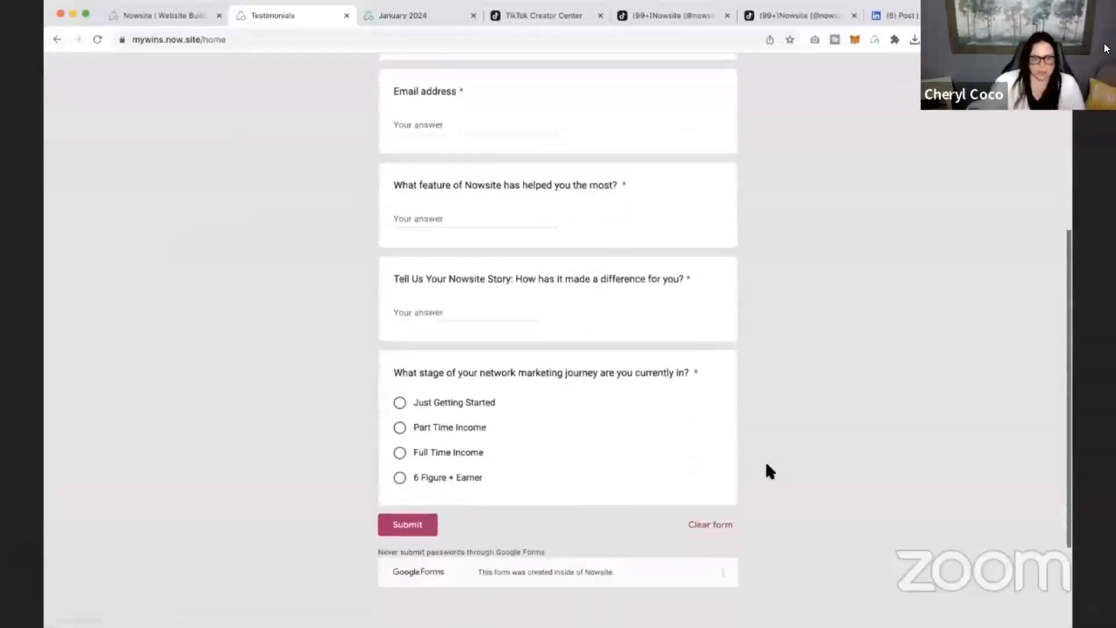
pyautogui.scroll(6, 767, 465)
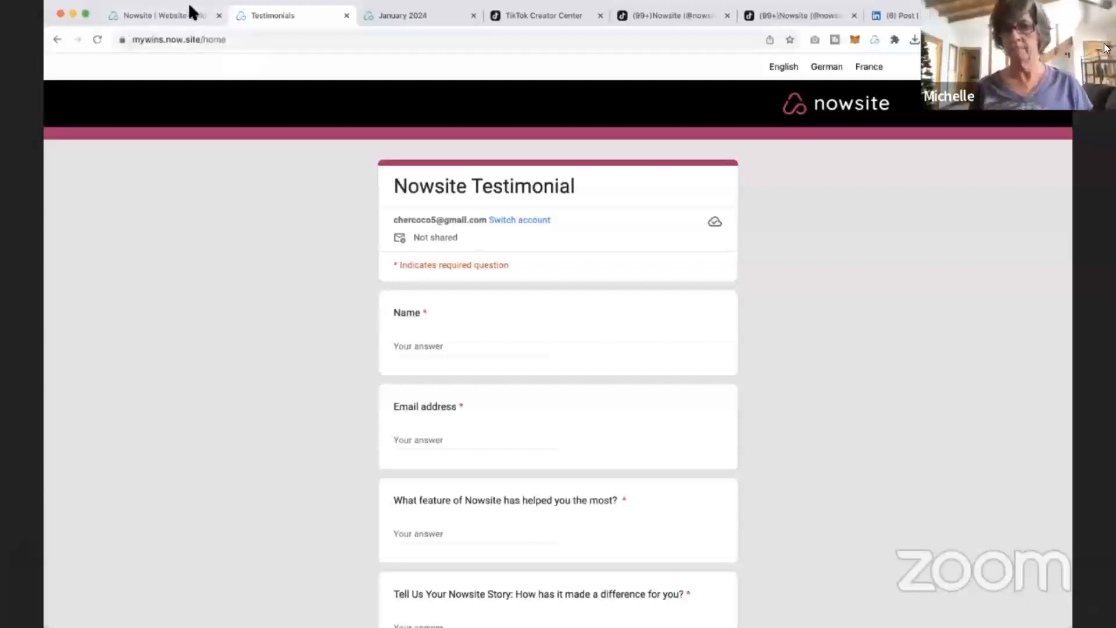
# Return to the Testimonials site in the builder, show its mobile layout, and check the form code snippet's visibility settings.
pyautogui.click(173, 17)
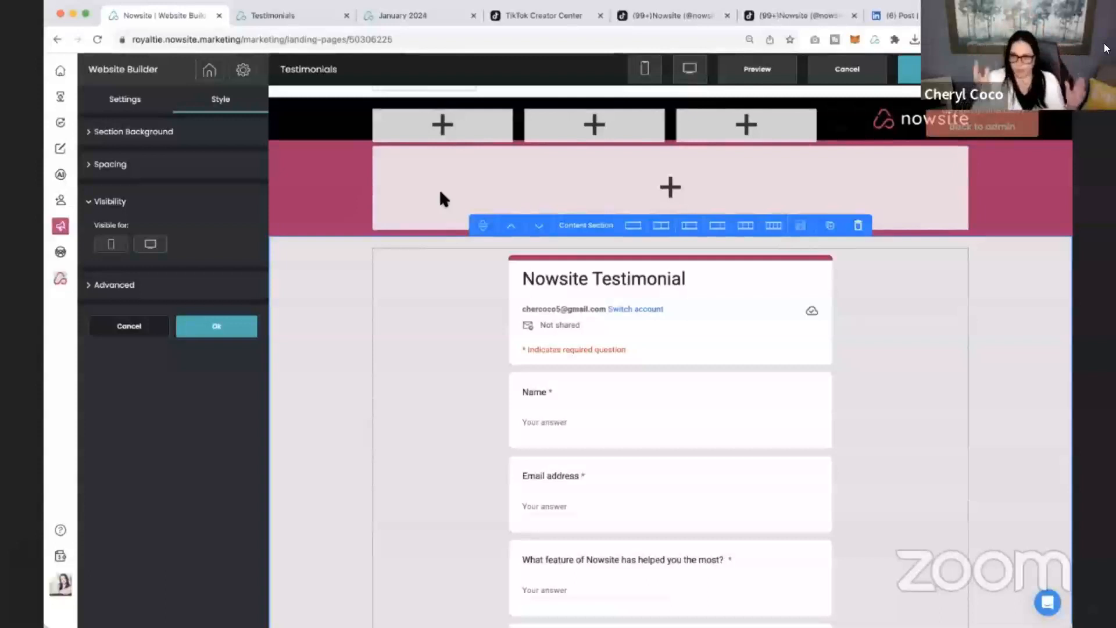
pyautogui.click(647, 75)
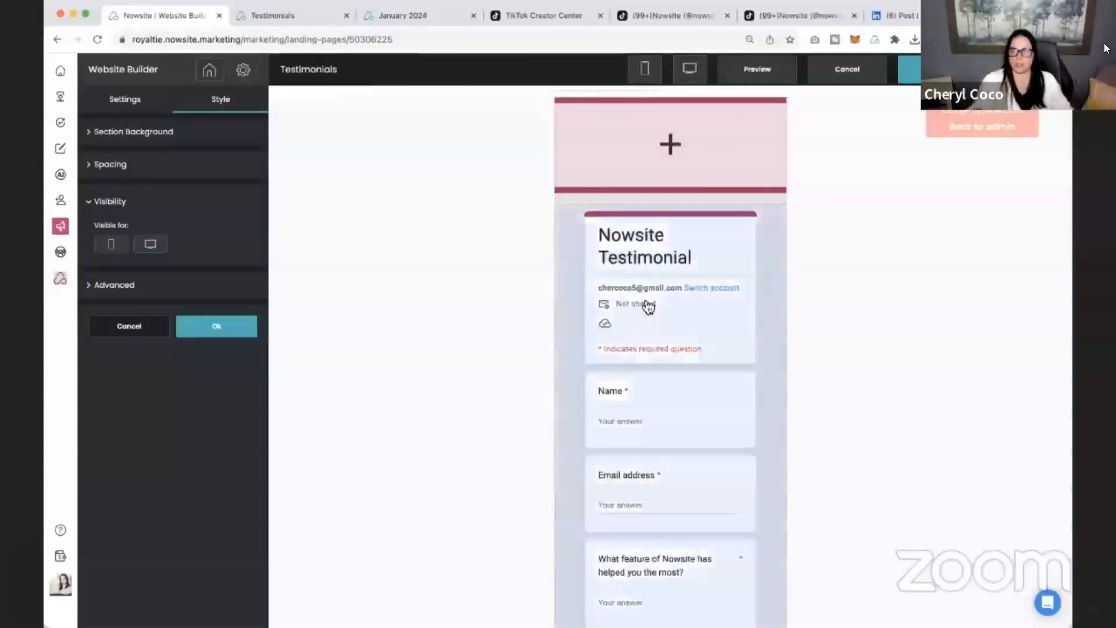
pyautogui.scroll(-1, 651, 326)
pyautogui.click(655, 346)
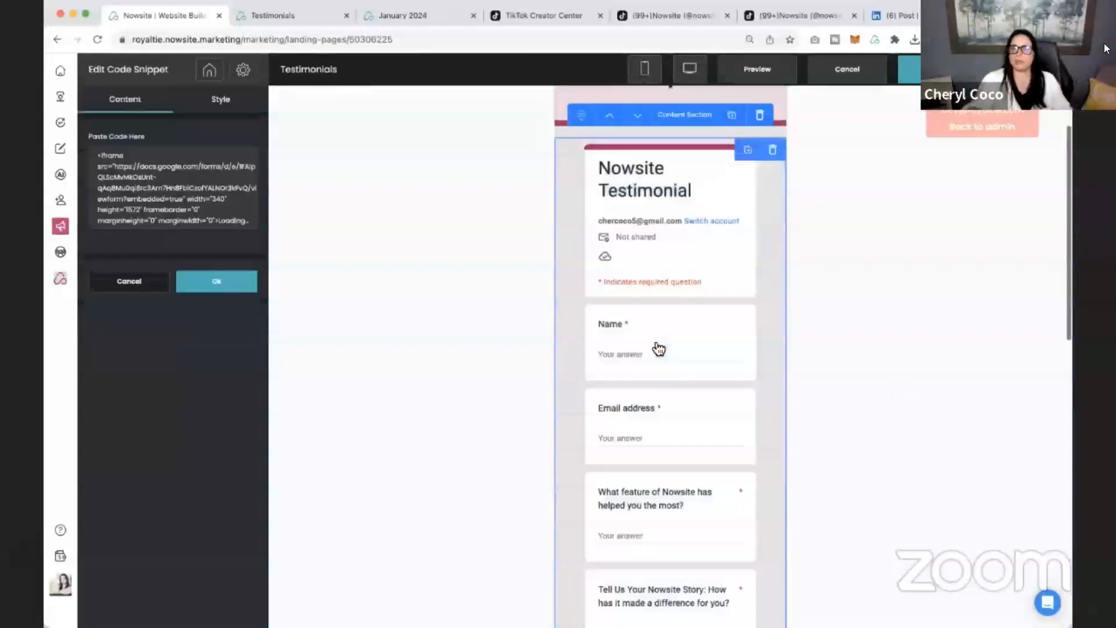
pyautogui.click(221, 99)
pyautogui.click(111, 384)
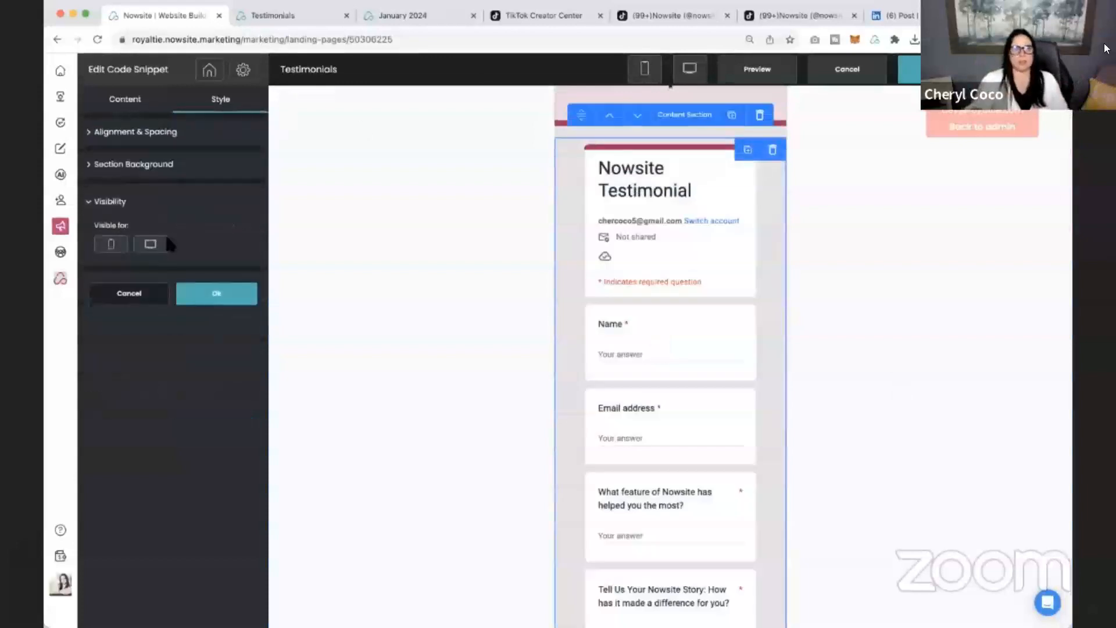
# Check the device visibility of the content section holding the testimonial form in the mobile layout, and close its settings.
pyautogui.click(675, 123)
pyautogui.click(221, 99)
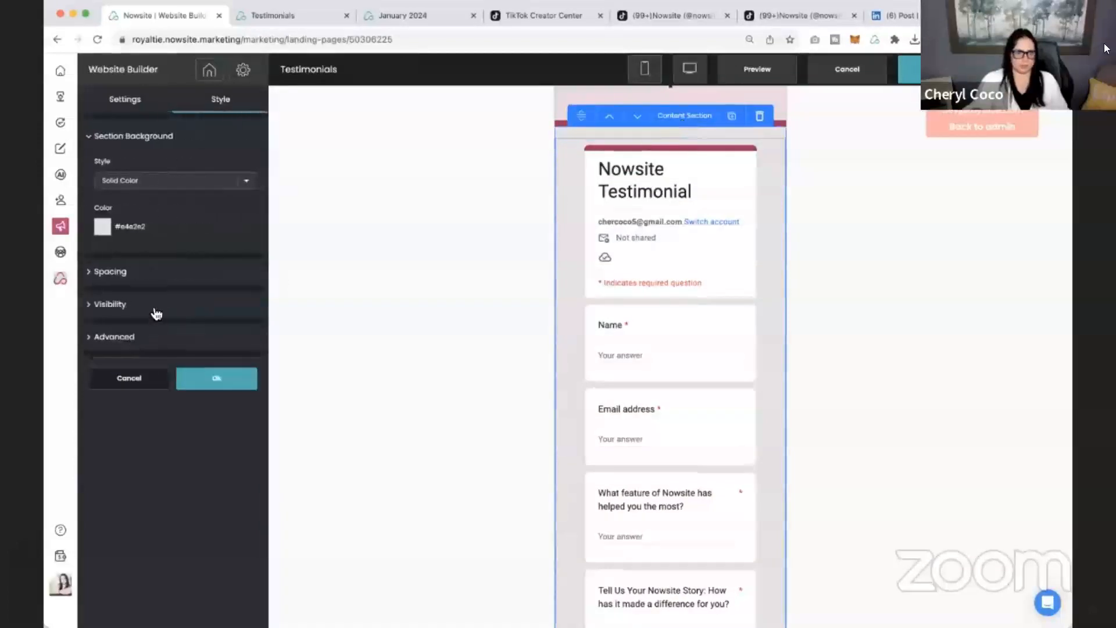
pyautogui.click(154, 303)
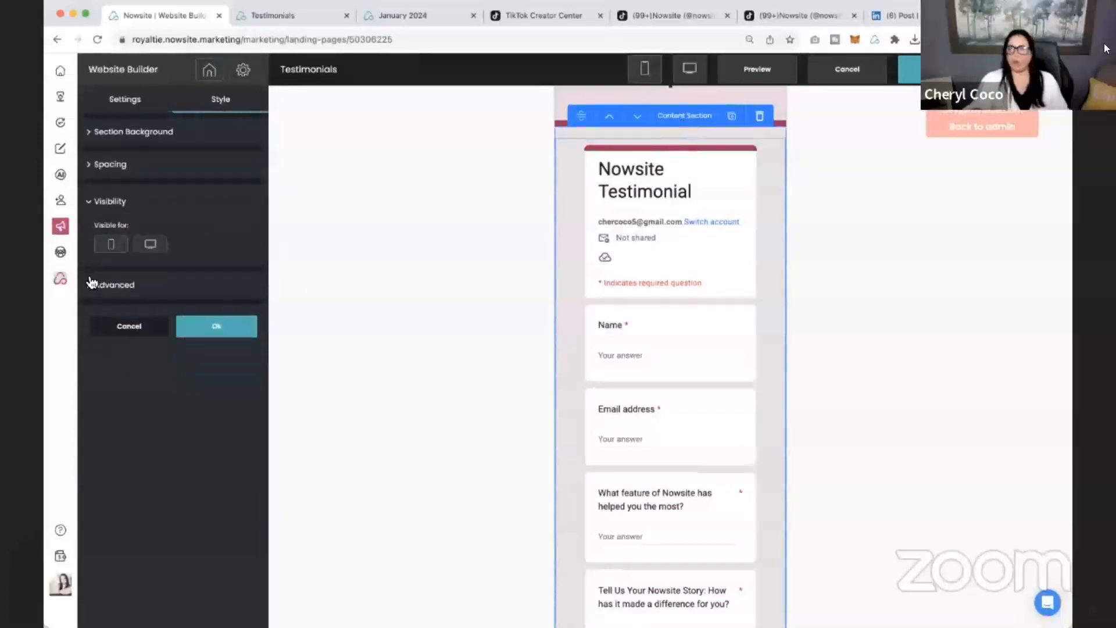
pyautogui.click(221, 329)
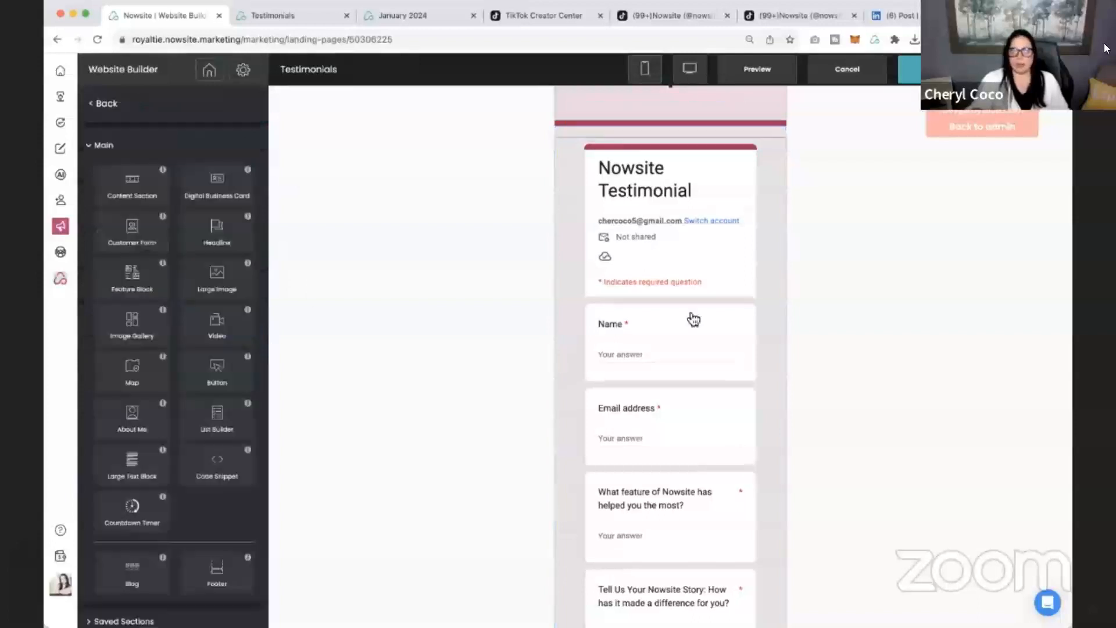
# Open the mobile testimonial form's code snippet and examine its iframe embed code.
pyautogui.click(690, 316)
pyautogui.scroll(-1, 148, 199)
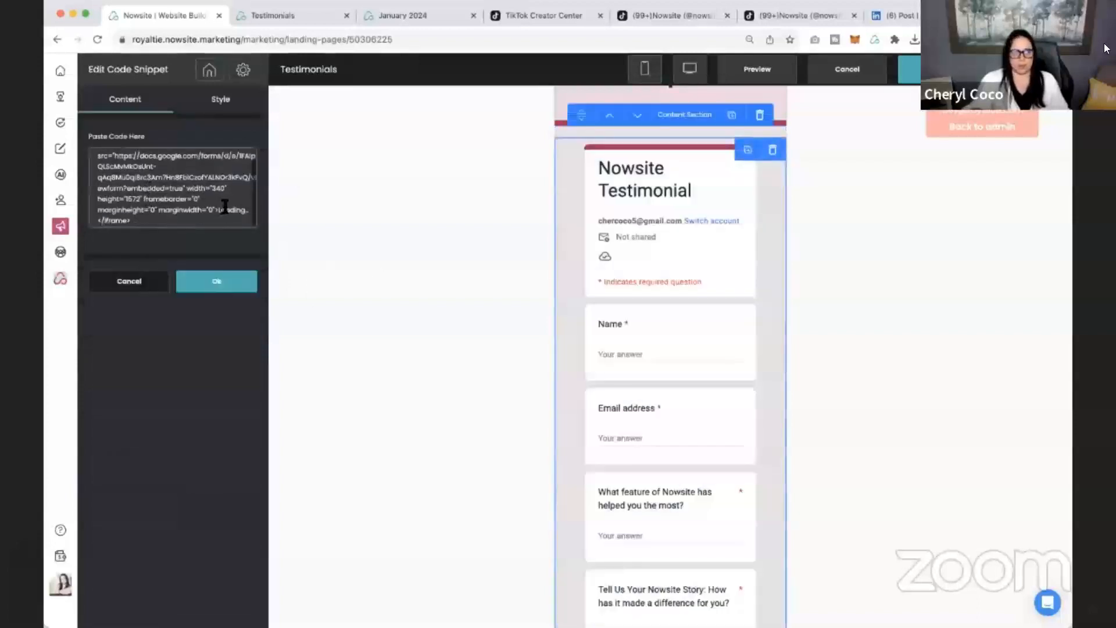